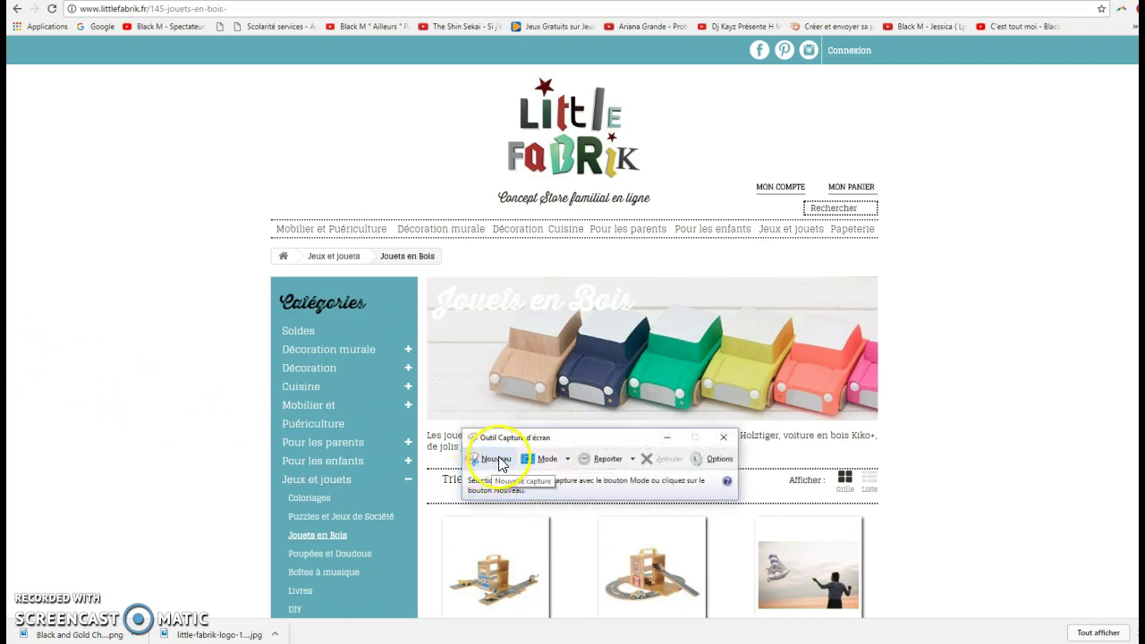
# Capture the Jouets en Bois banner as a screen snip and save it as jouet1.JPG in the dossier1 folder.
pyautogui.click(496, 460)
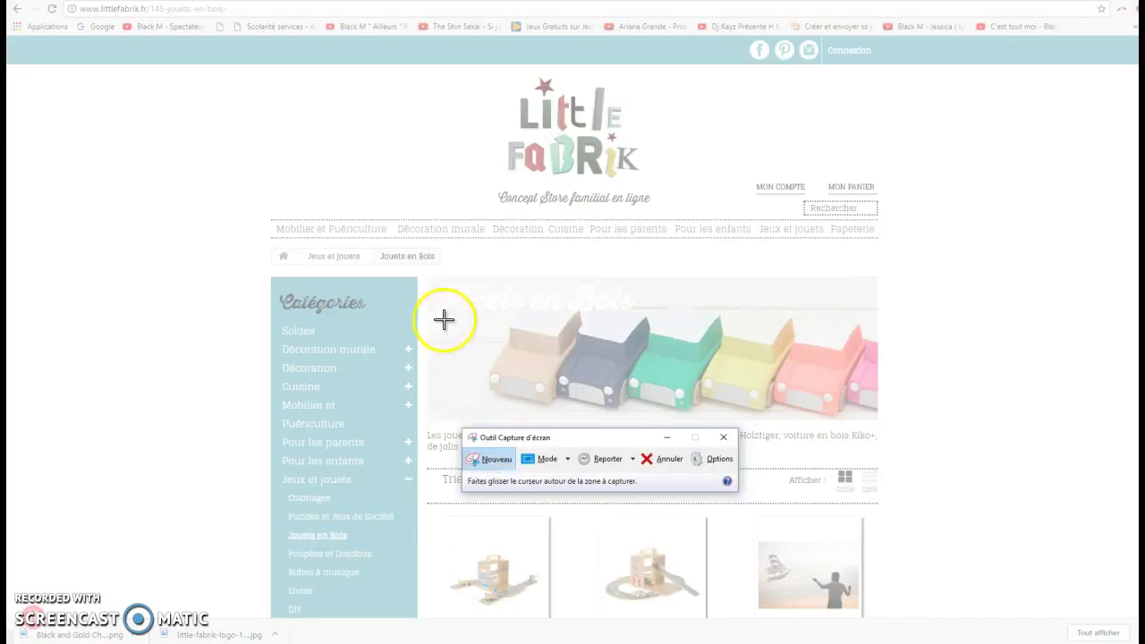
pyautogui.moveTo(434, 282); pyautogui.dragTo(874, 413)
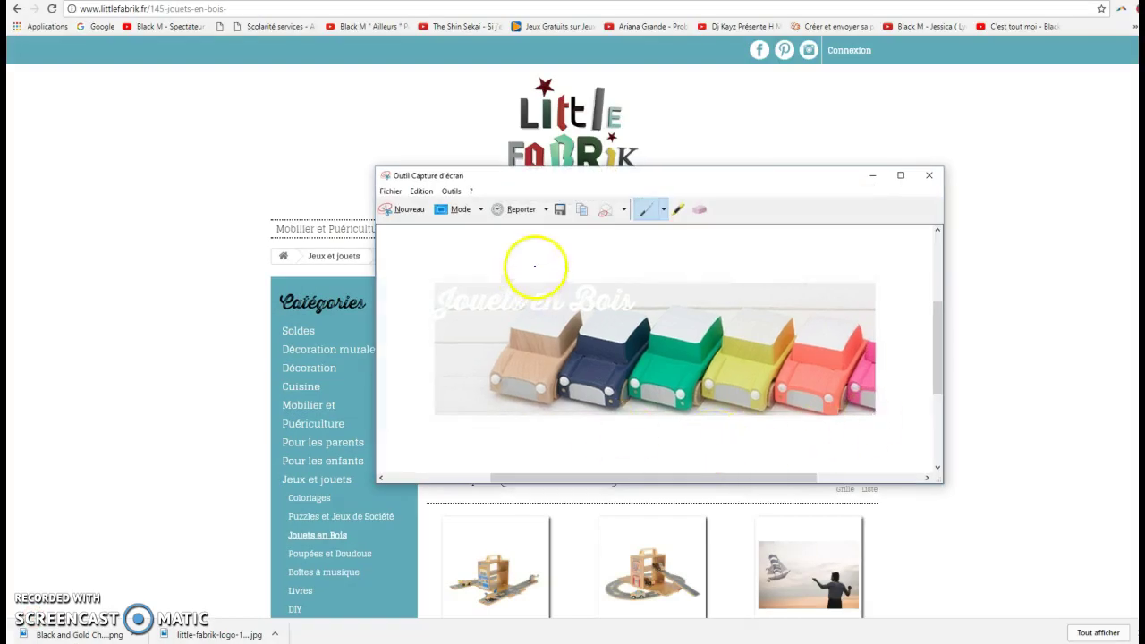
pyautogui.click(561, 211)
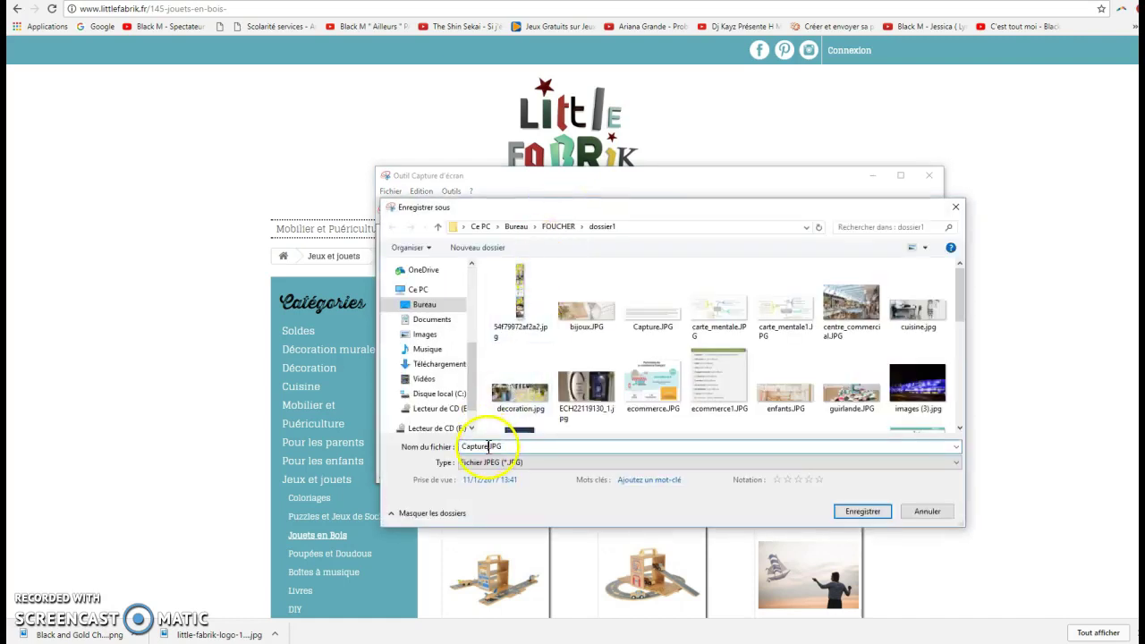
pyautogui.press('BackSpace')
pyautogui.press('BackSpace')
pyautogui.press('BackSpace')
pyautogui.press('BackSpace')
pyautogui.press('BackSpace')
pyautogui.press('BackSpace')
pyautogui.press('BackSpace')
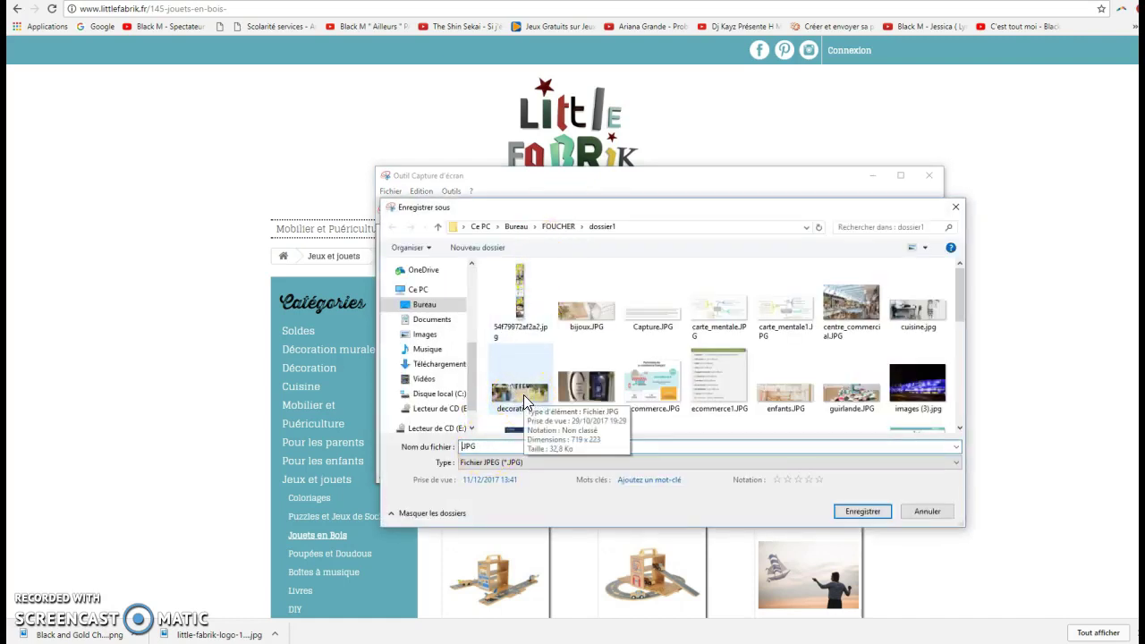
pyautogui.write('jou')
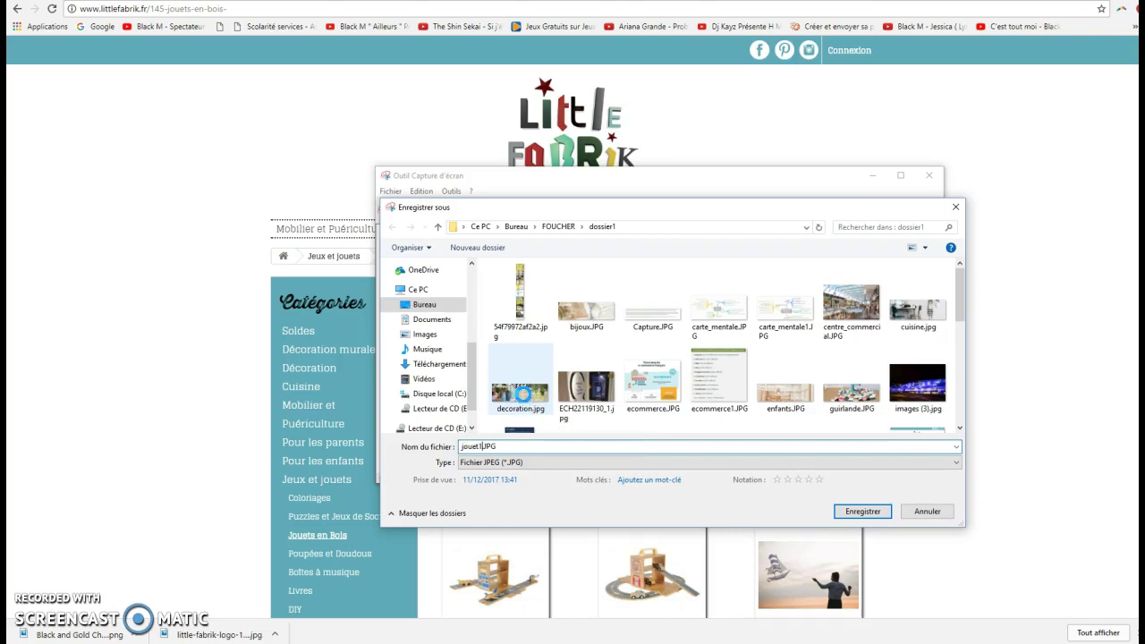
pyautogui.write('et1')
pyautogui.press('Return')
pyautogui.click(610, 319)
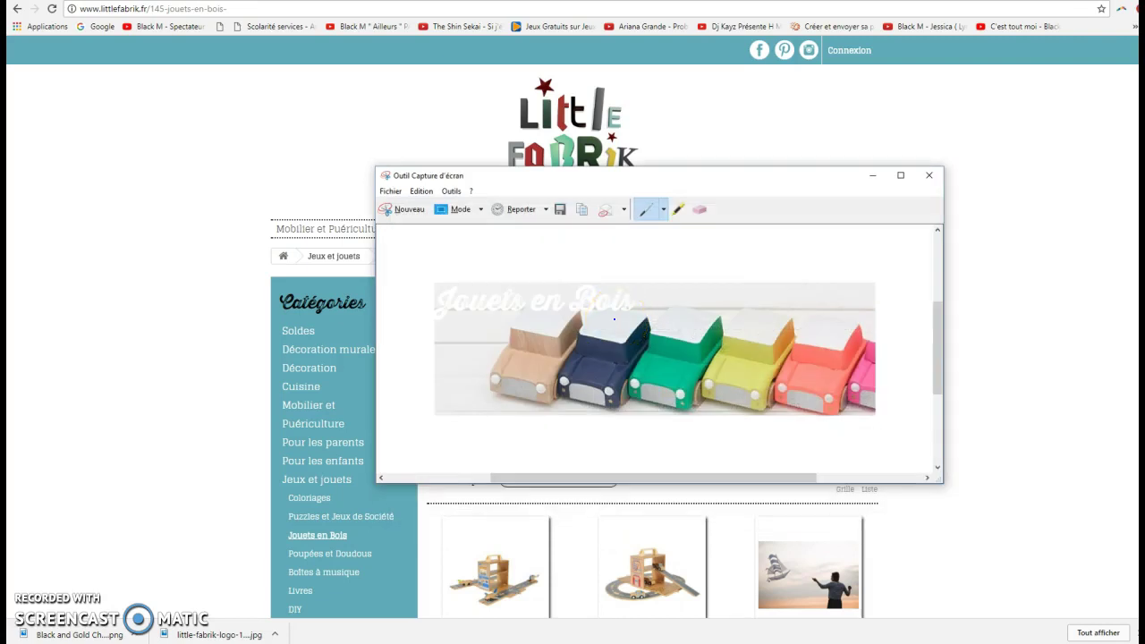
pyautogui.click(929, 175)
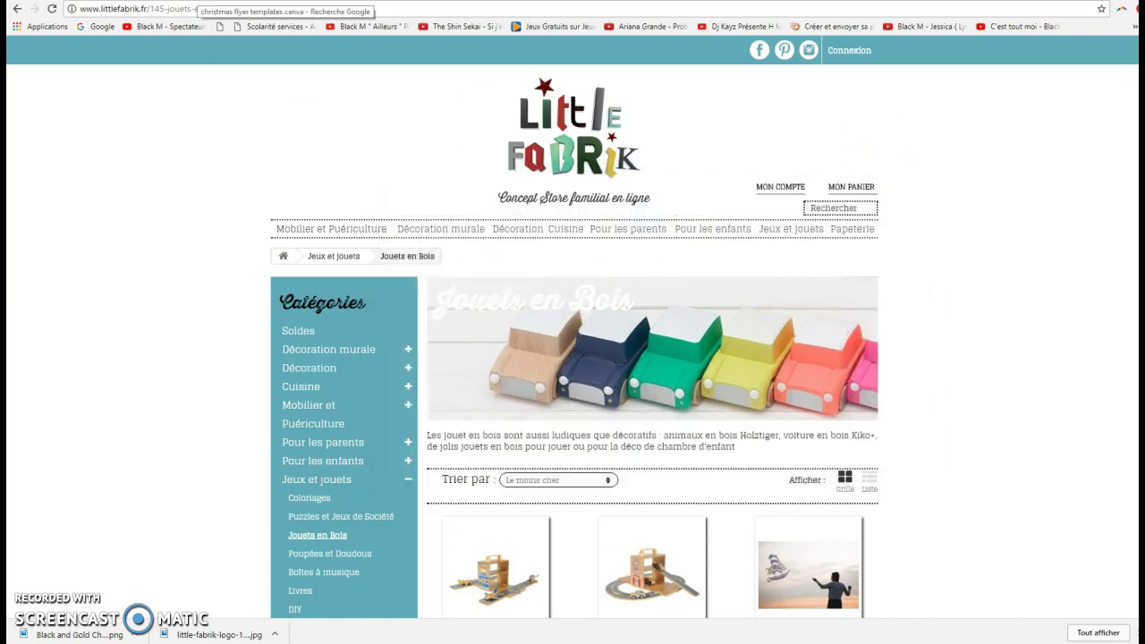
# Open Canva's Christmas flyer templates from the Google results and start editing the Black and Gold Christmas Party Flyer.
pyautogui.click(206, 2)
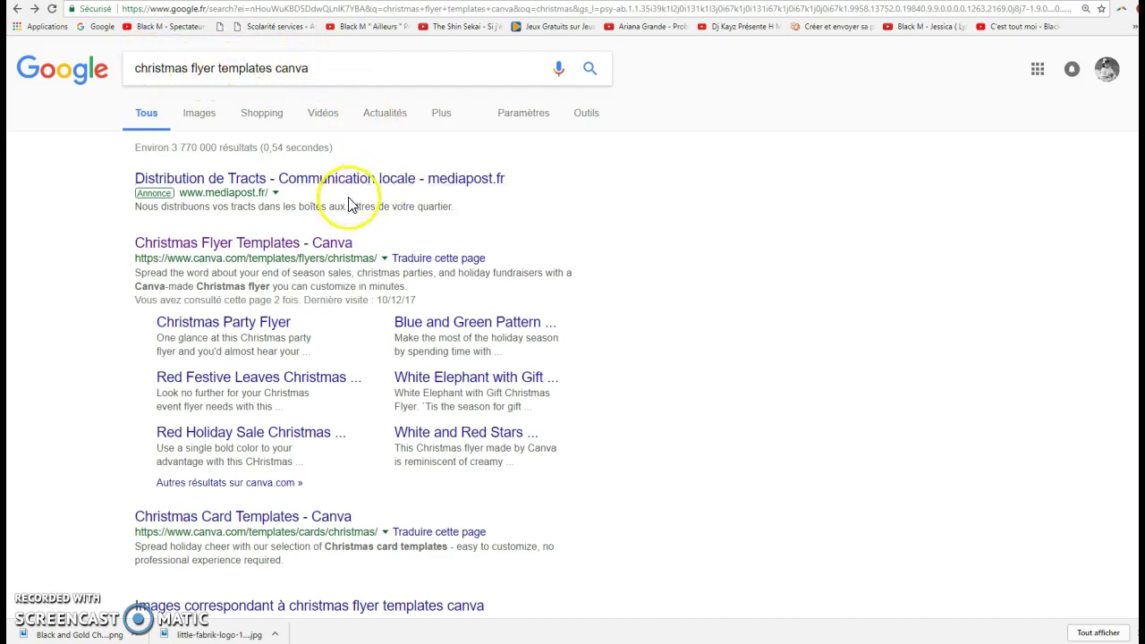
pyautogui.click(264, 245)
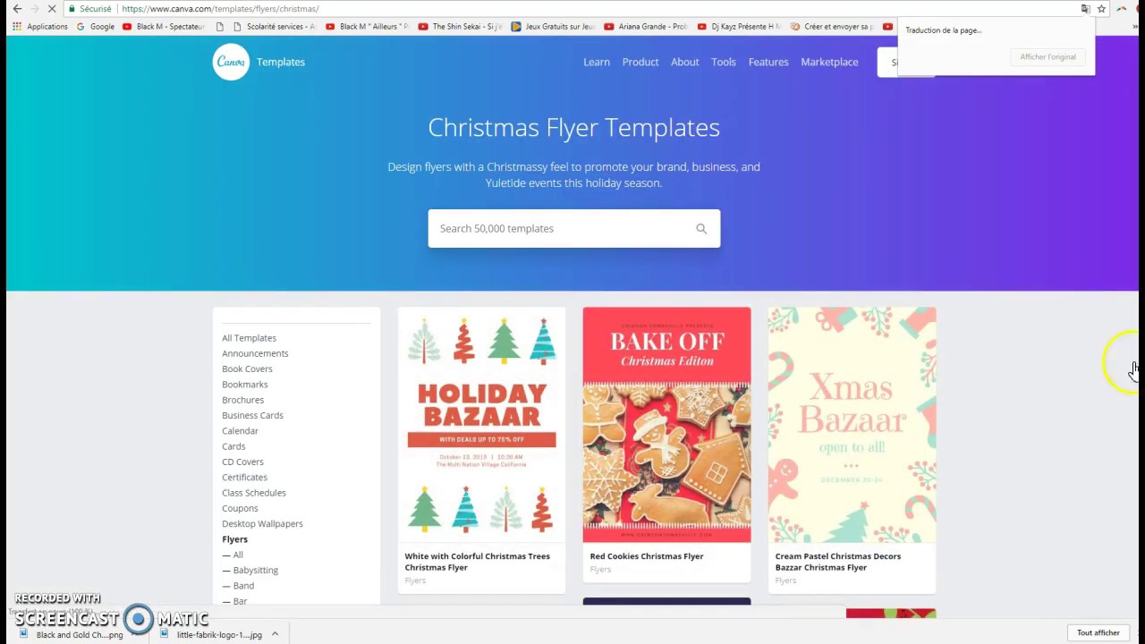
pyautogui.scroll(-1, 1034, 384)
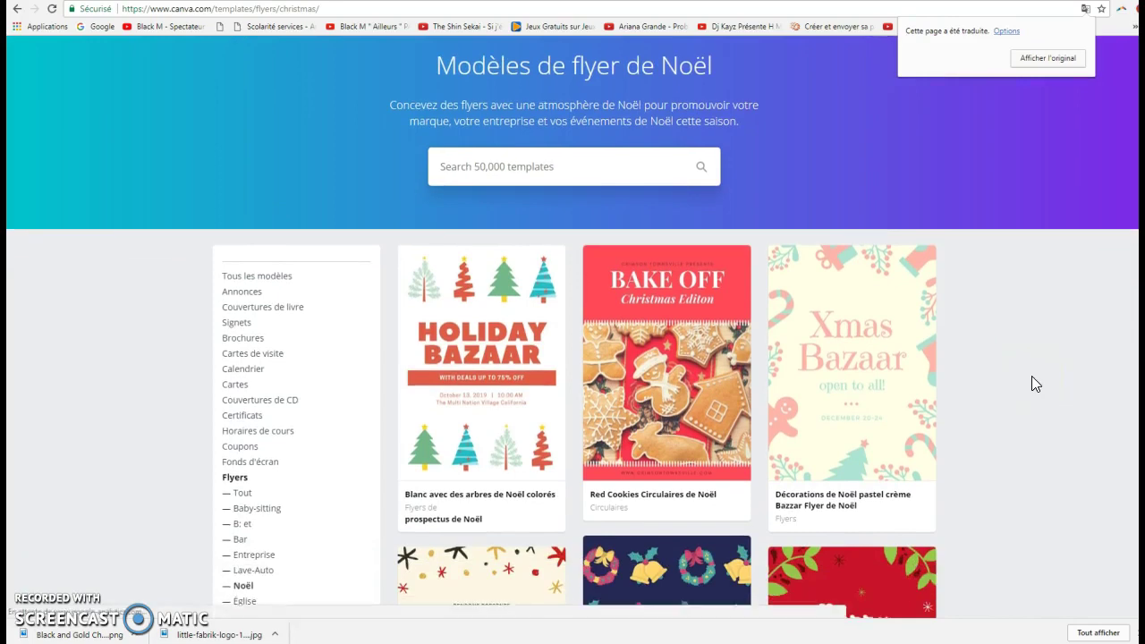
pyautogui.scroll(-5, 1033, 384)
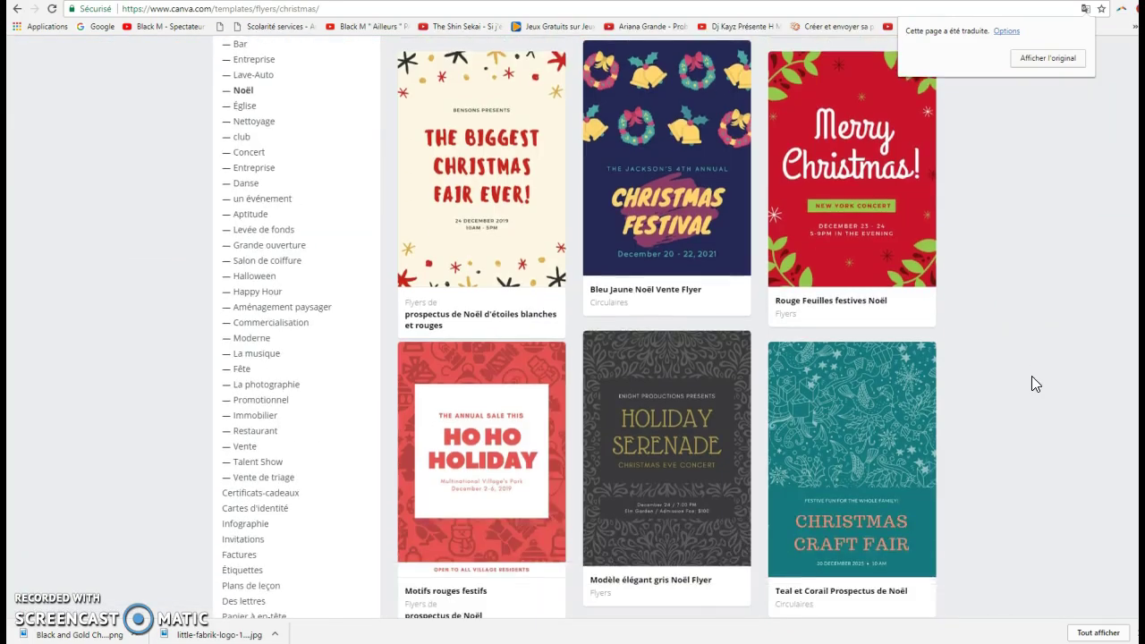
pyautogui.scroll(-5, 1034, 384)
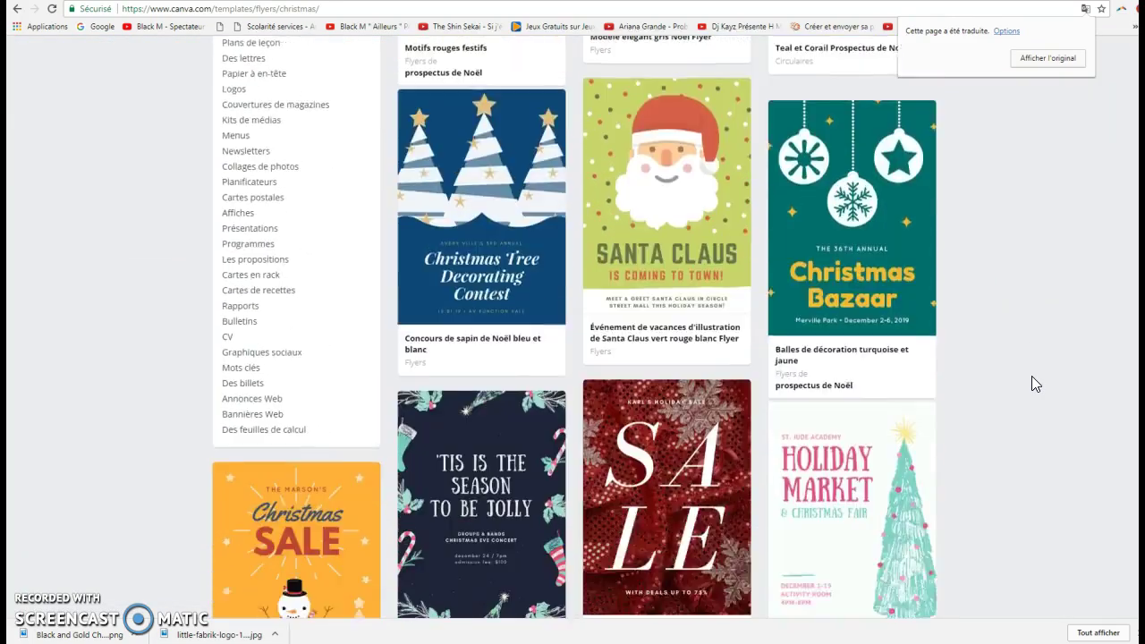
pyautogui.scroll(-8, 1033, 384)
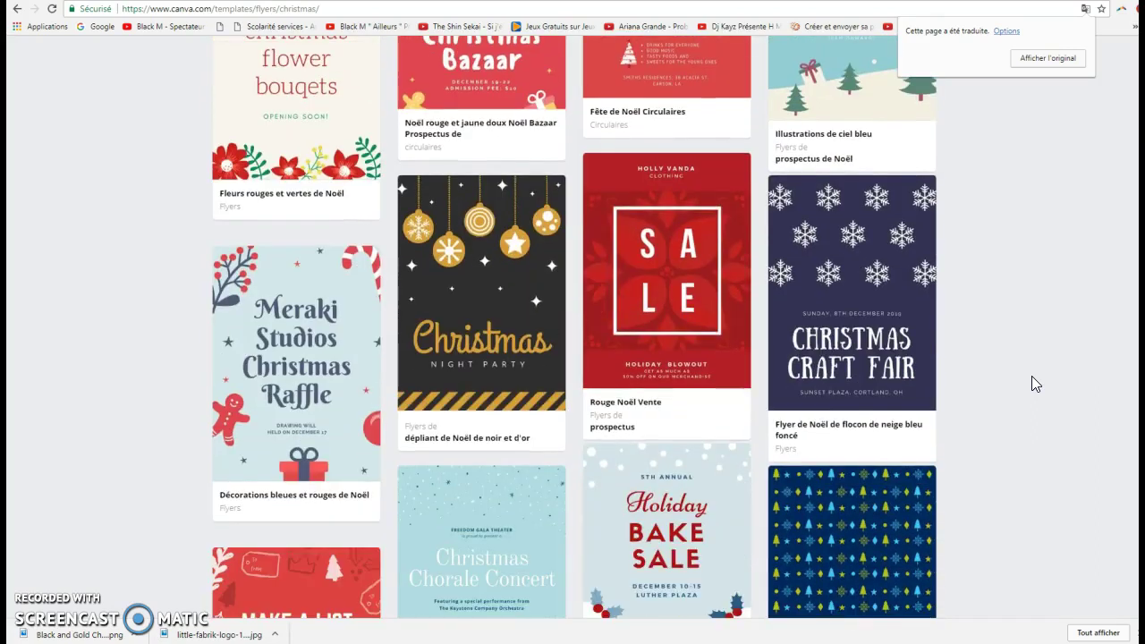
pyautogui.click(486, 284)
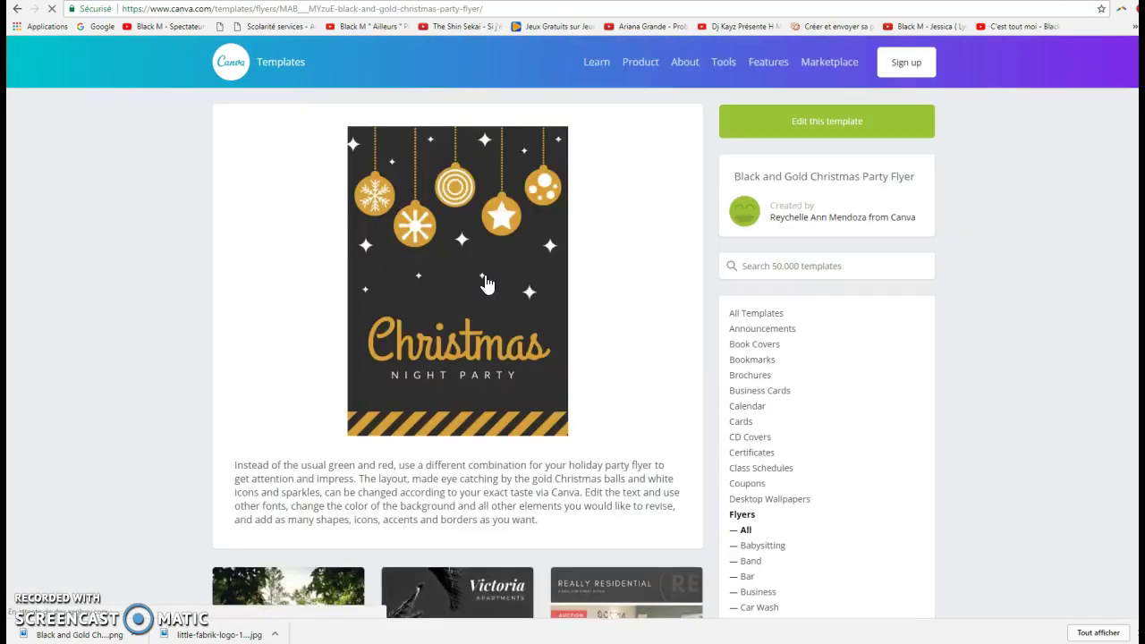
pyautogui.click(839, 121)
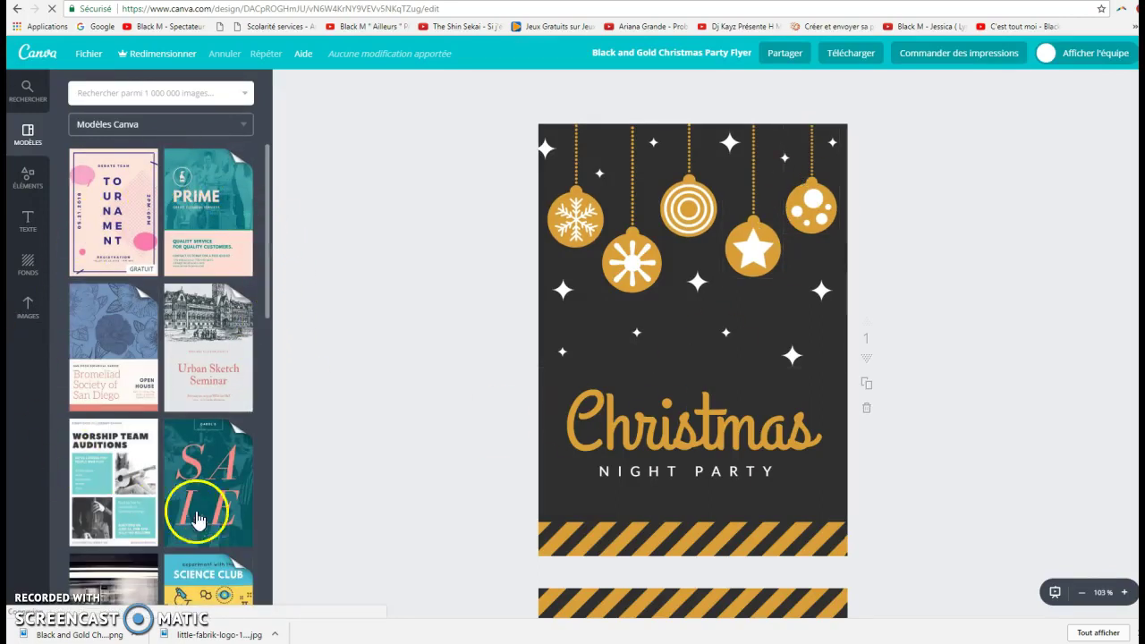
pyautogui.scroll(-4, 277, 335)
pyautogui.scroll(-12, 206, 435)
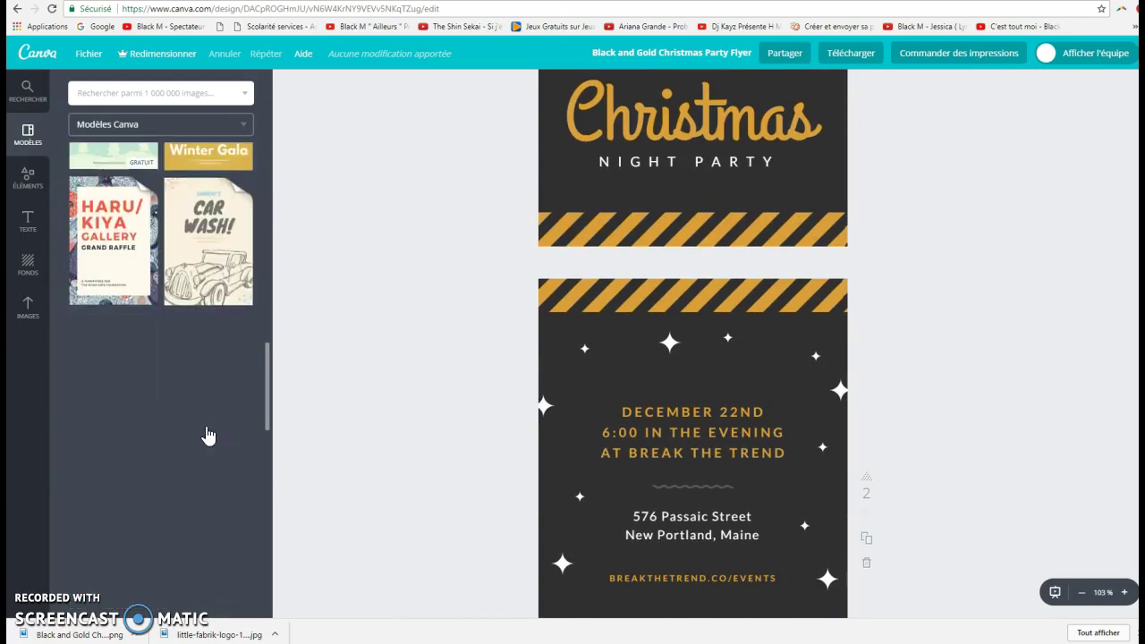
pyautogui.scroll(4, 225, 328)
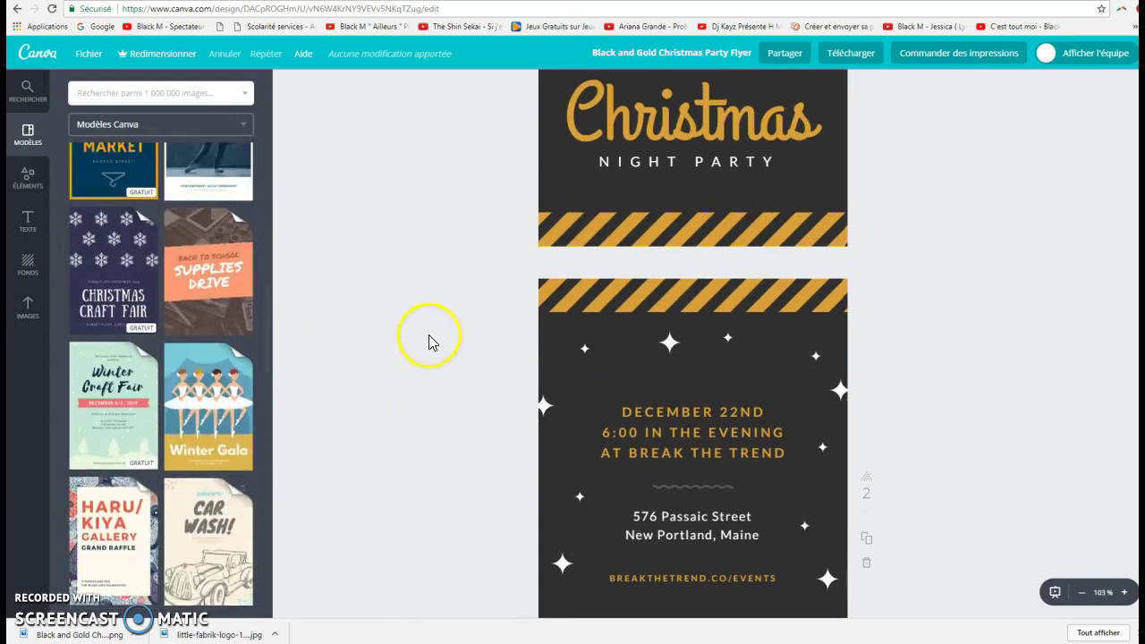
pyautogui.scroll(4, 1009, 340)
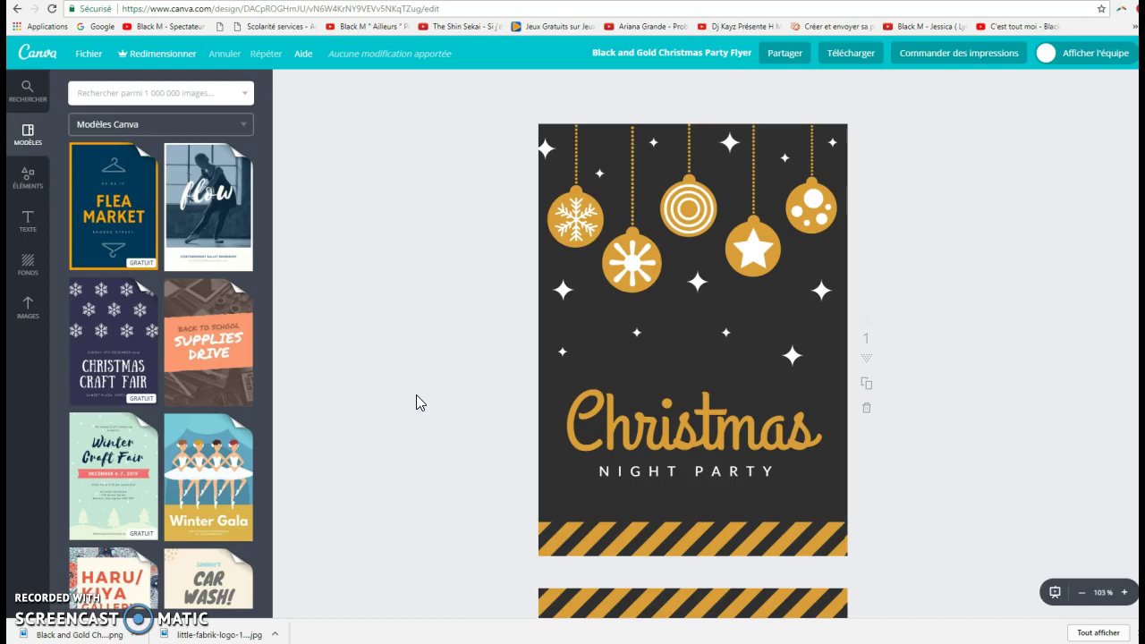
# Add a plain circular photo frame from the Cadres elements to the flyer's first page.
pyautogui.click(28, 183)
pyautogui.click(230, 155)
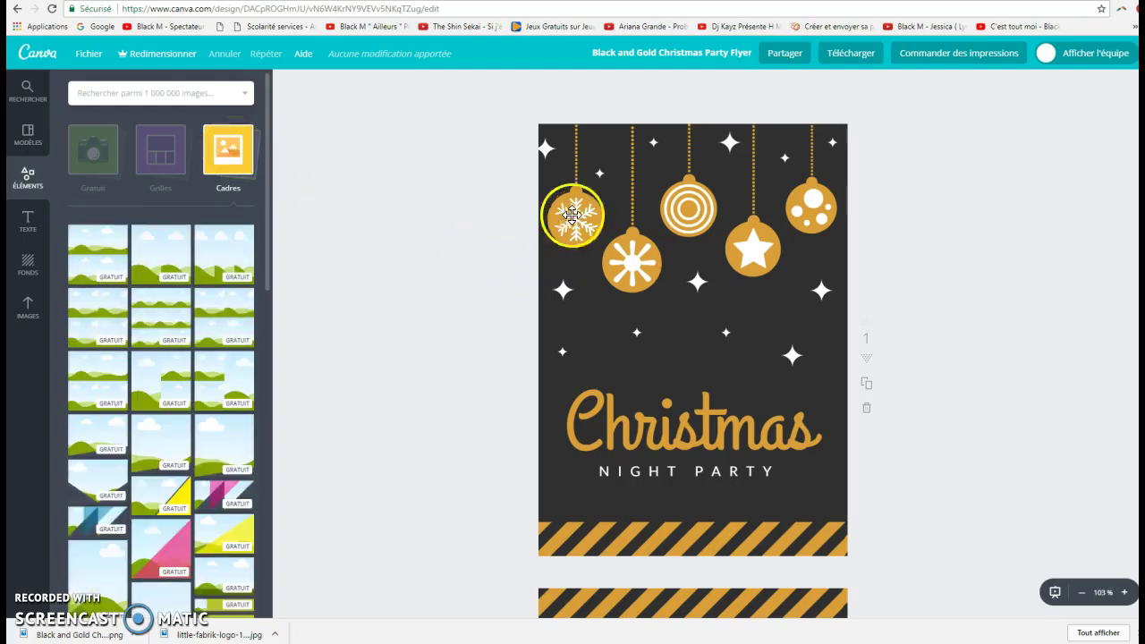
pyautogui.scroll(-5, 158, 519)
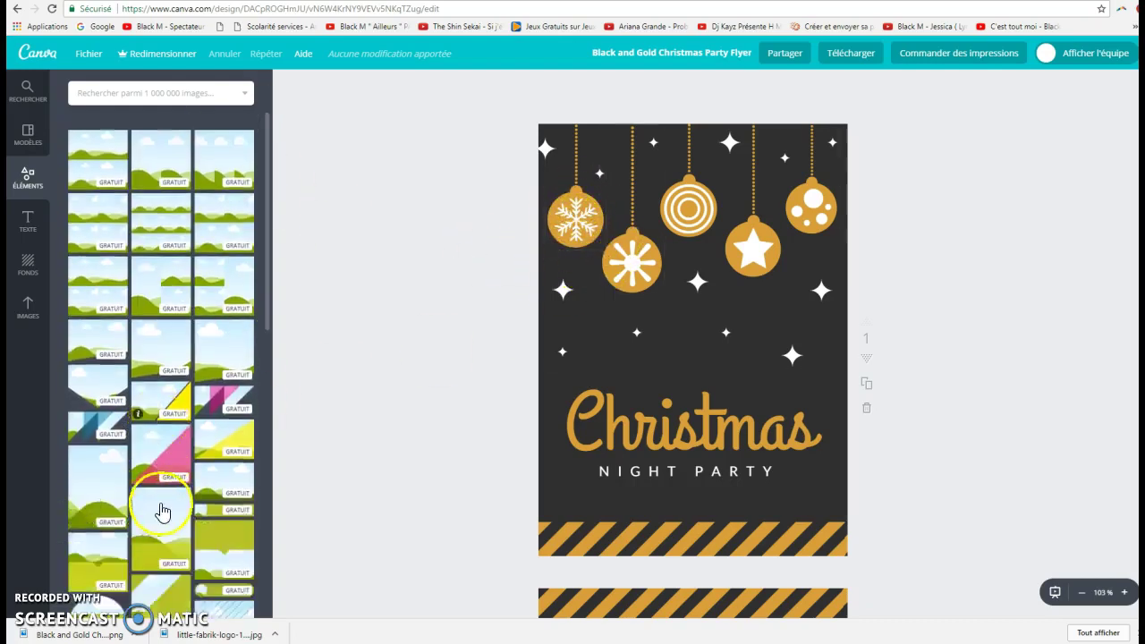
pyautogui.scroll(-6, 175, 383)
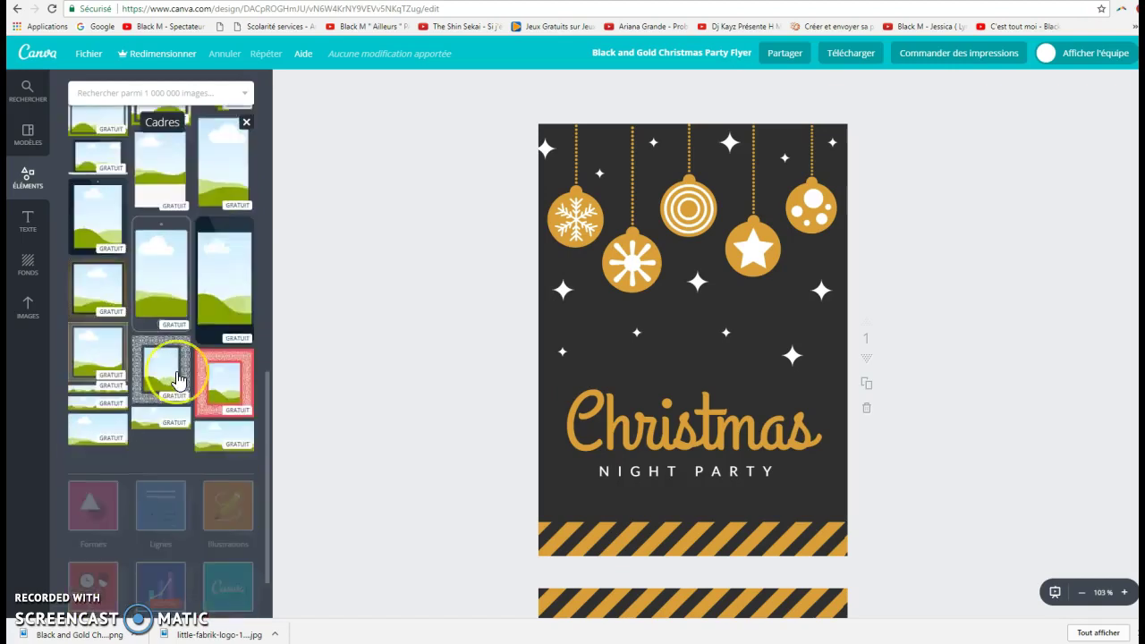
pyautogui.scroll(-5, 178, 379)
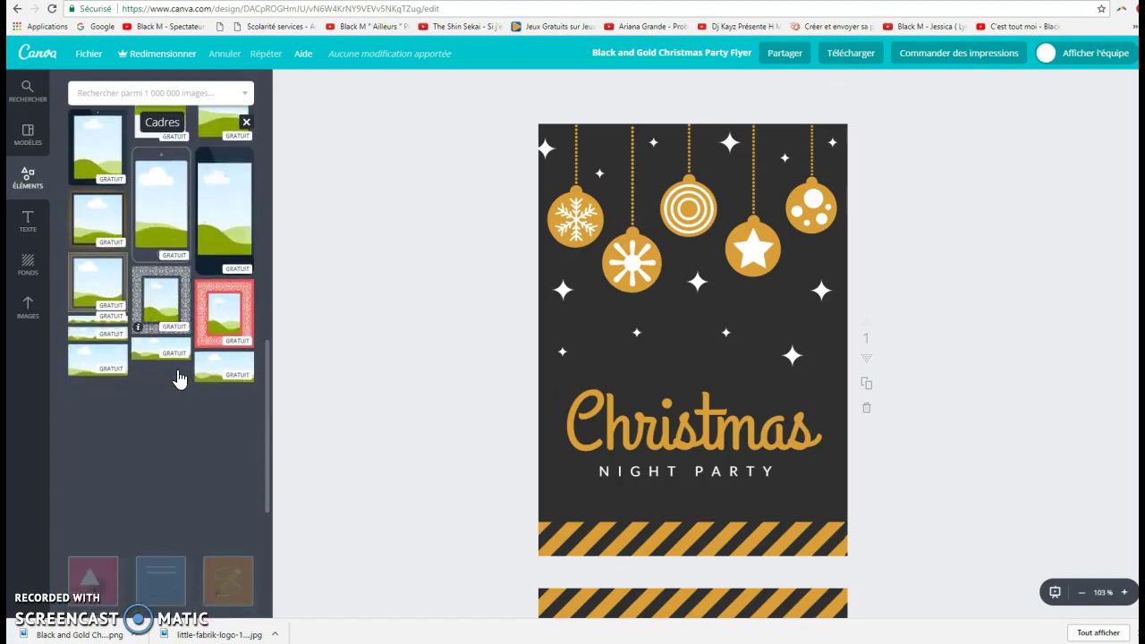
pyautogui.scroll(-5, 178, 379)
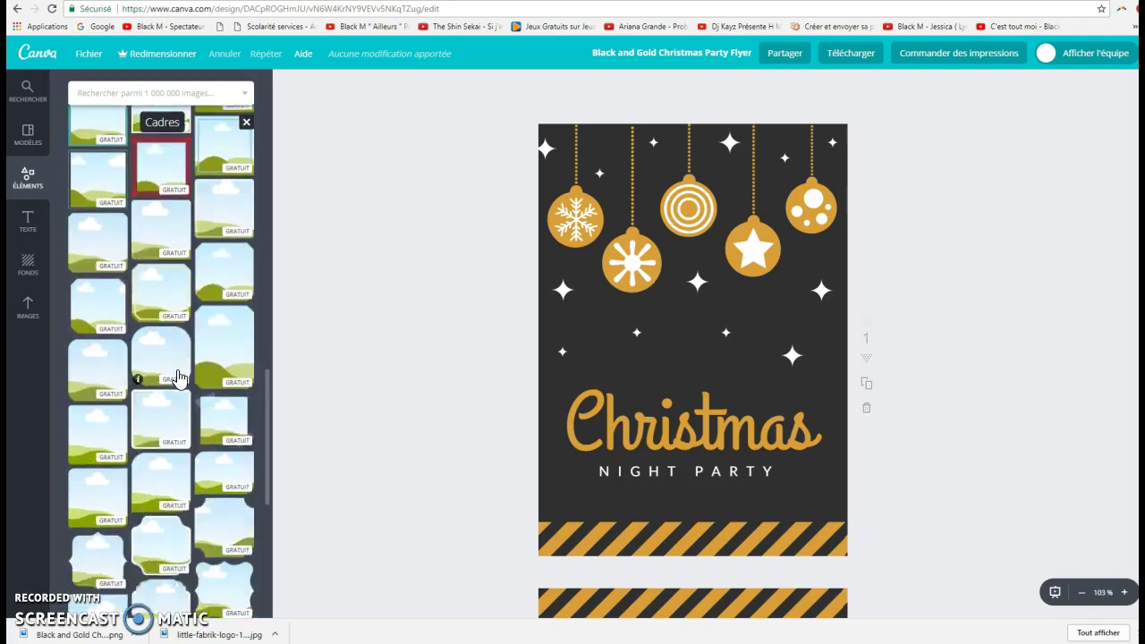
pyautogui.click(230, 433)
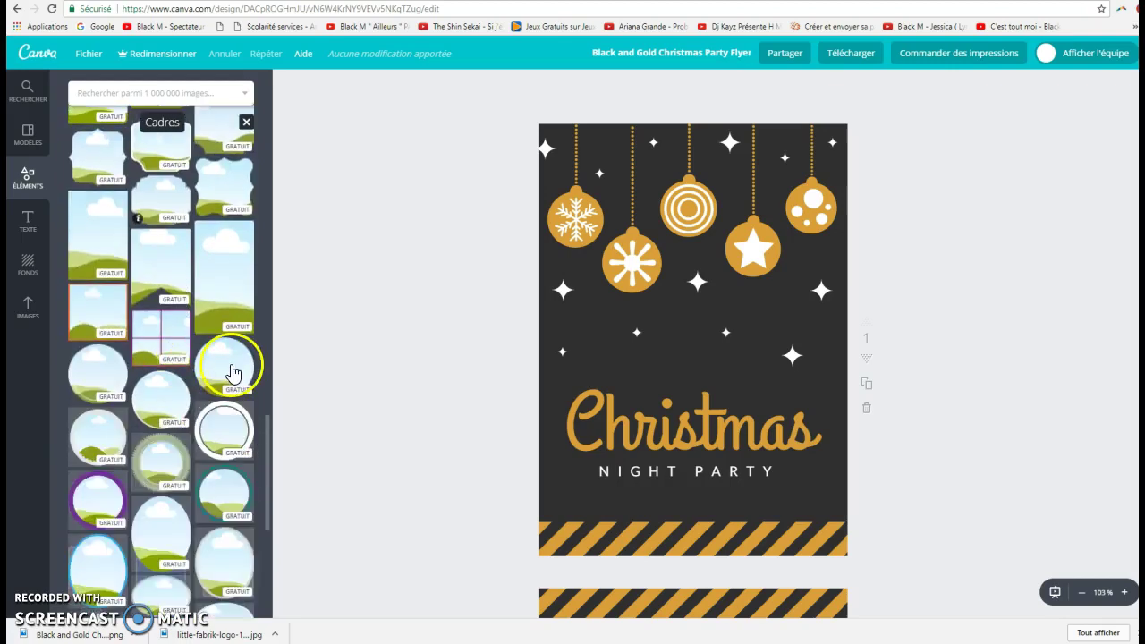
pyautogui.moveTo(283, 336); pyautogui.dragTo(671, 416)
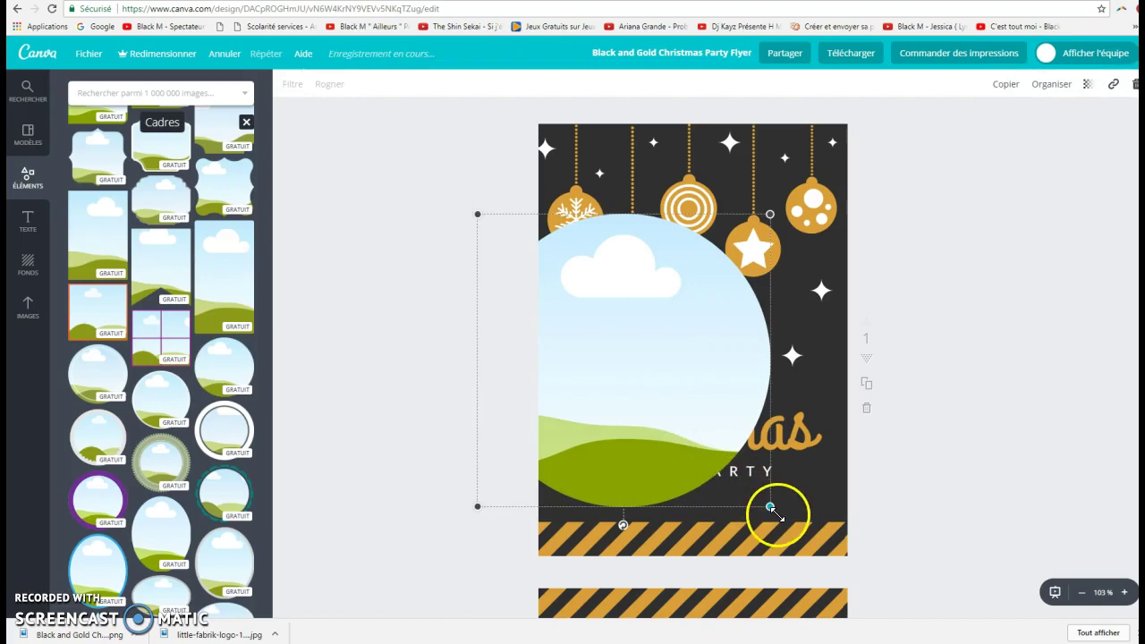
# Shrink the circular frame to bauble size and place it over the second hanging bauble from the left.
pyautogui.moveTo(771, 506); pyautogui.dragTo(527, 263)
pyautogui.moveTo(575, 331); pyautogui.dragTo(606, 350)
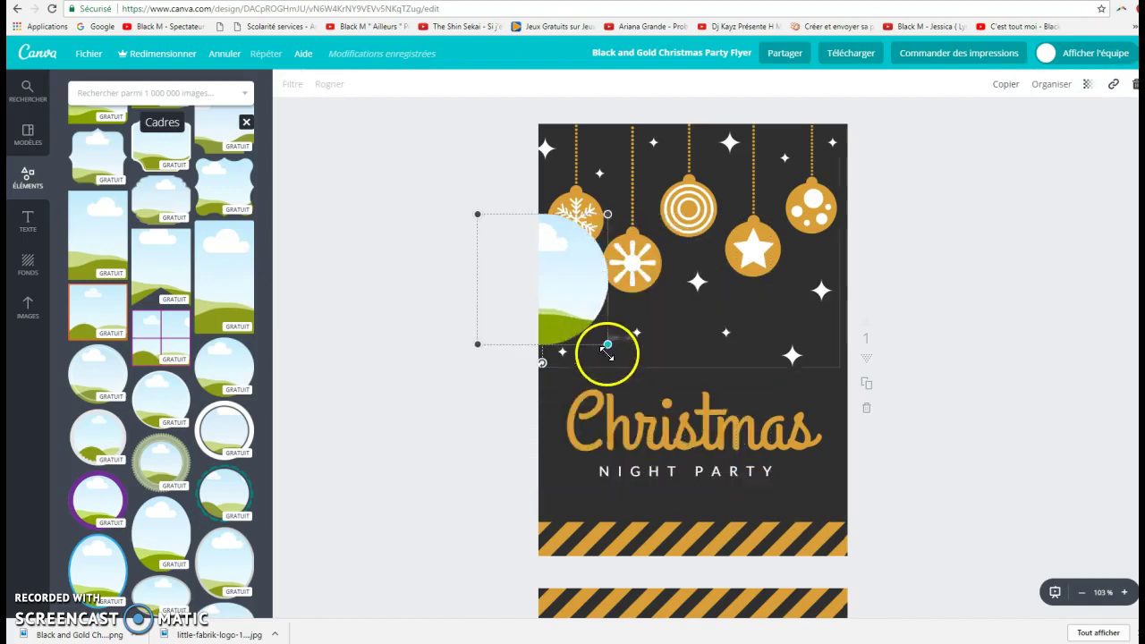
pyautogui.moveTo(559, 291); pyautogui.dragTo(720, 366)
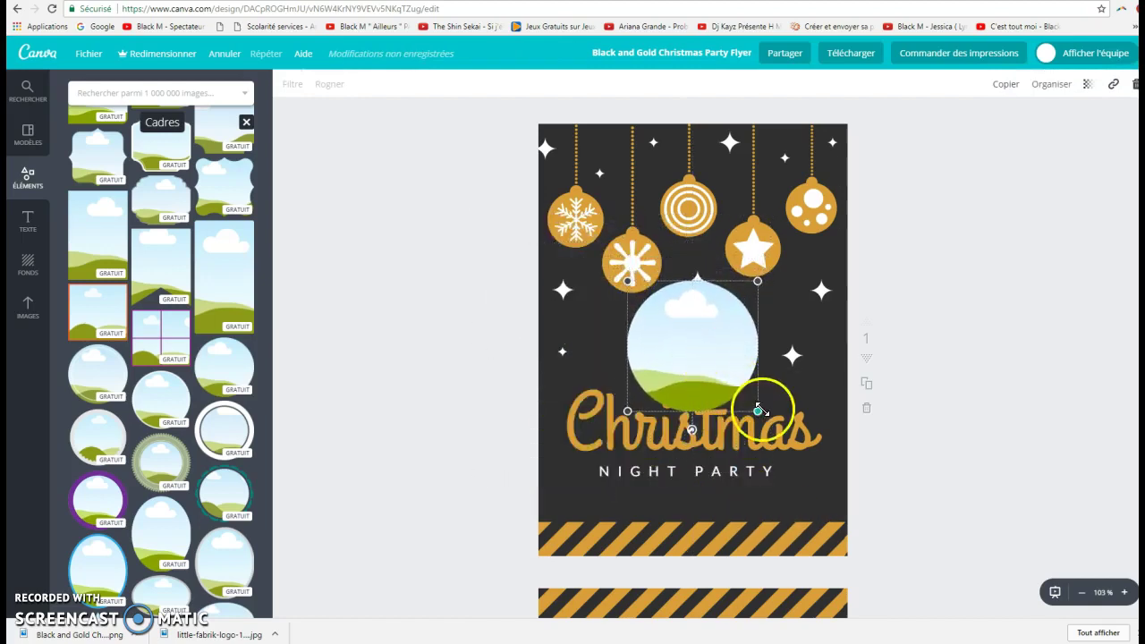
pyautogui.moveTo(758, 412); pyautogui.dragTo(702, 354)
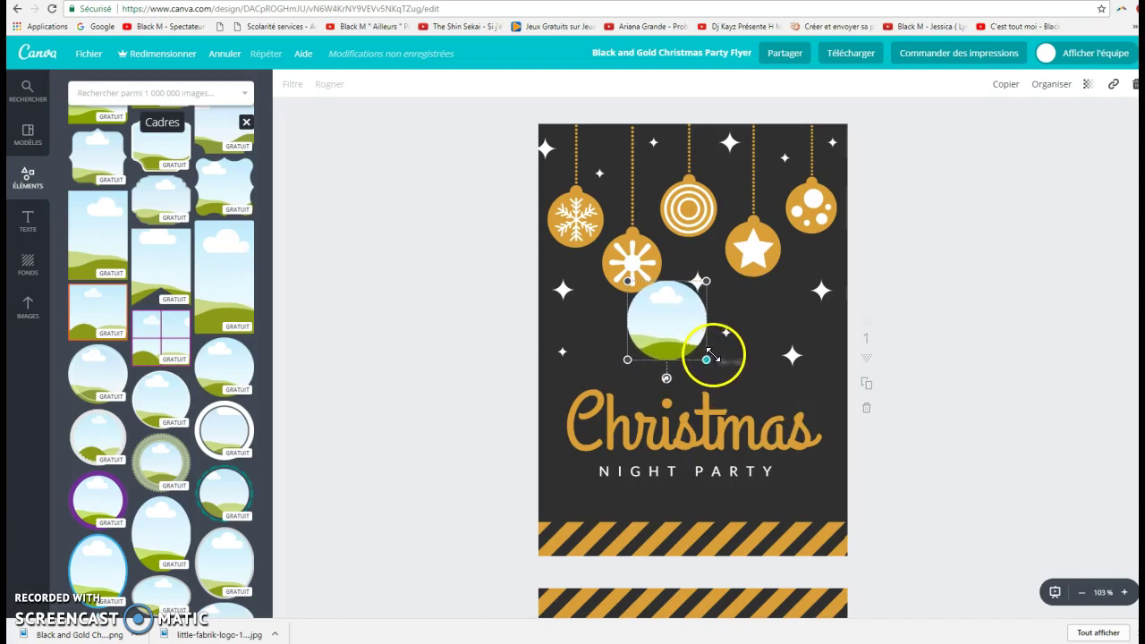
pyautogui.moveTo(668, 320); pyautogui.dragTo(642, 275)
pyautogui.moveTo(672, 310); pyautogui.dragTo(656, 279)
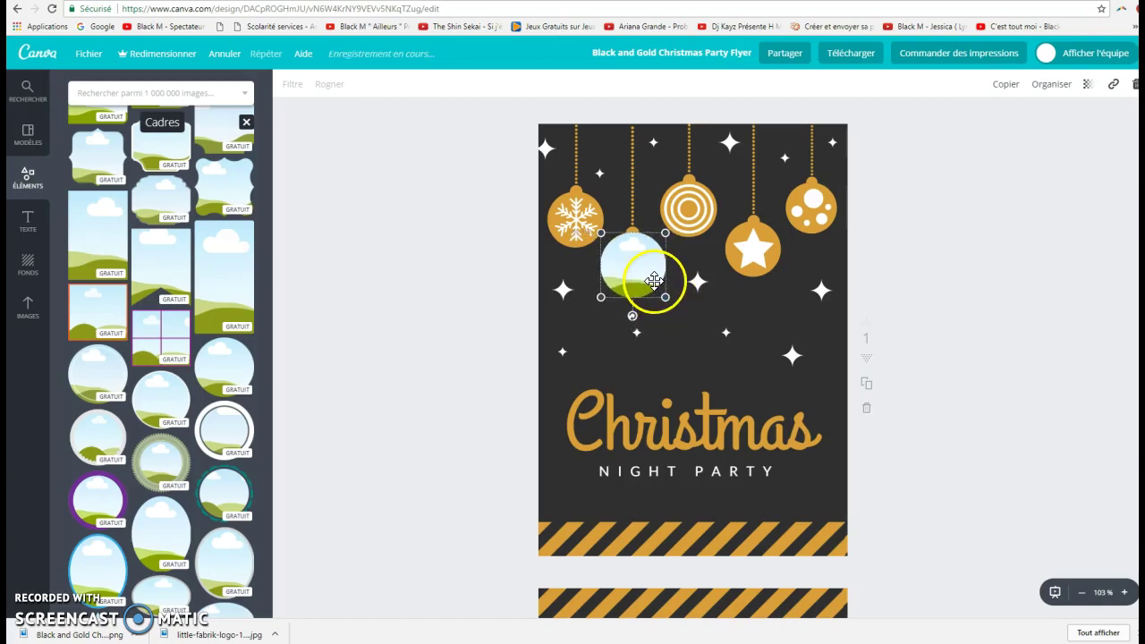
# Duplicate the circular frame four times and place the copies over the four remaining baubles.
pyautogui.click(1003, 88)
pyautogui.click(1003, 88)
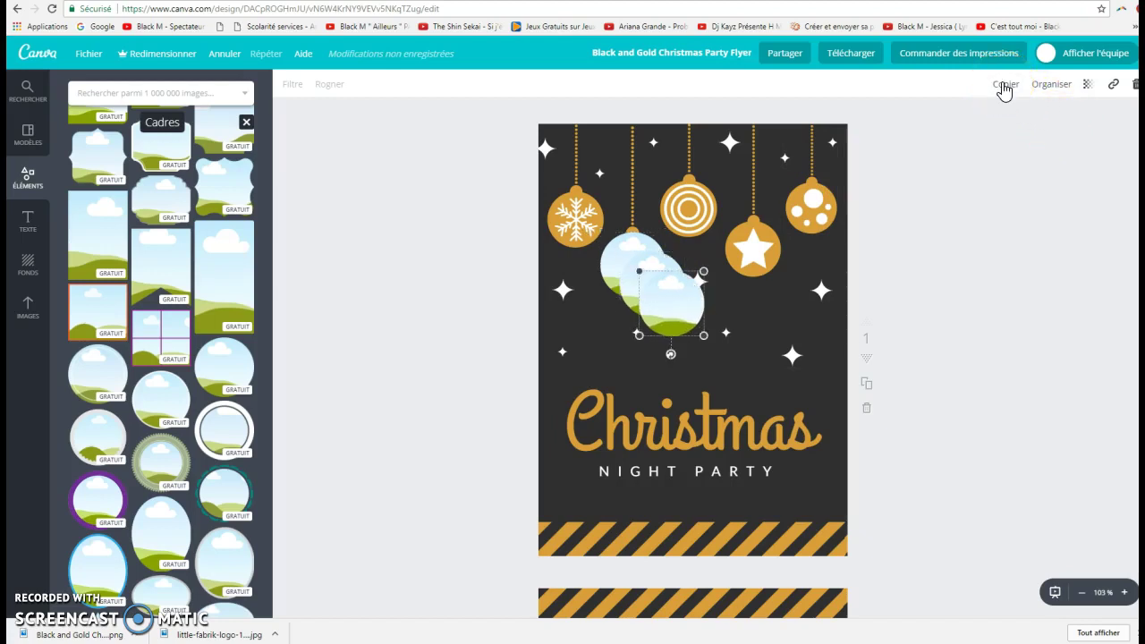
pyautogui.click(1004, 88)
pyautogui.moveTo(708, 335); pyautogui.dragTo(750, 244)
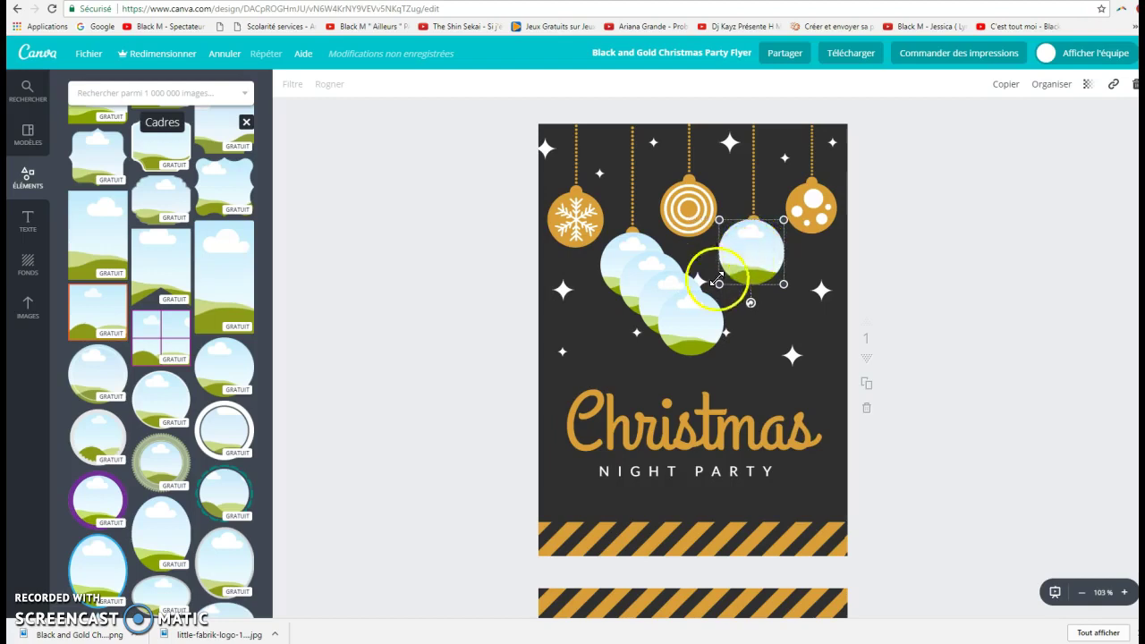
pyautogui.moveTo(701, 329); pyautogui.dragTo(698, 218)
pyautogui.moveTo(690, 307); pyautogui.dragTo(596, 227)
pyautogui.moveTo(660, 277); pyautogui.dragTo(817, 213)
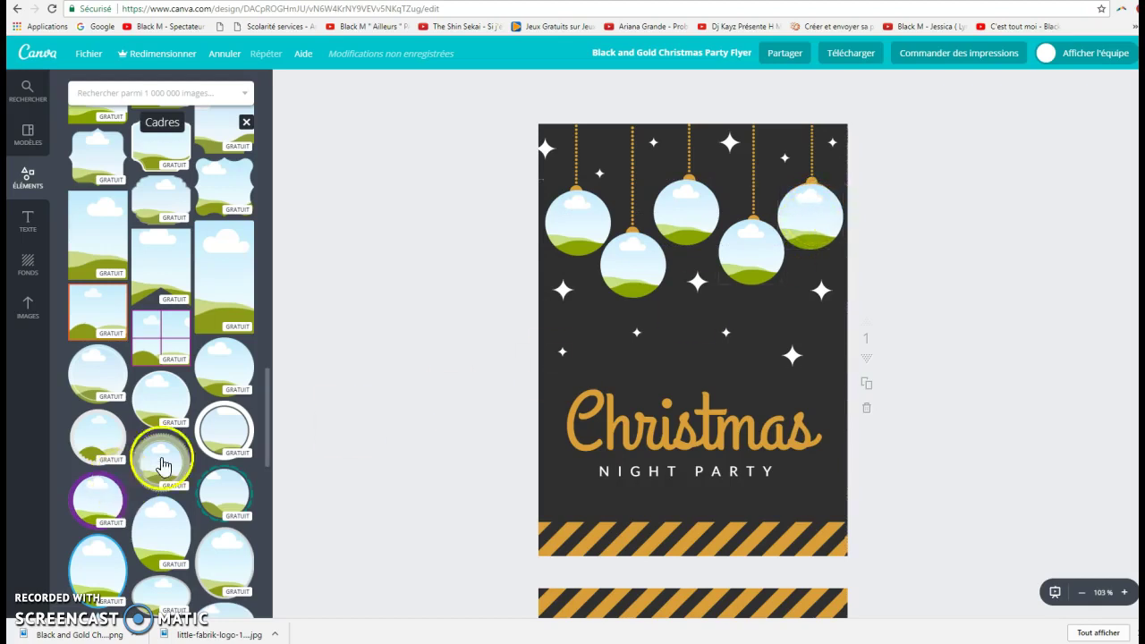
# Upload the image jouet1.JPG from the dossier1 folder to the design's own images.
pyautogui.click(30, 310)
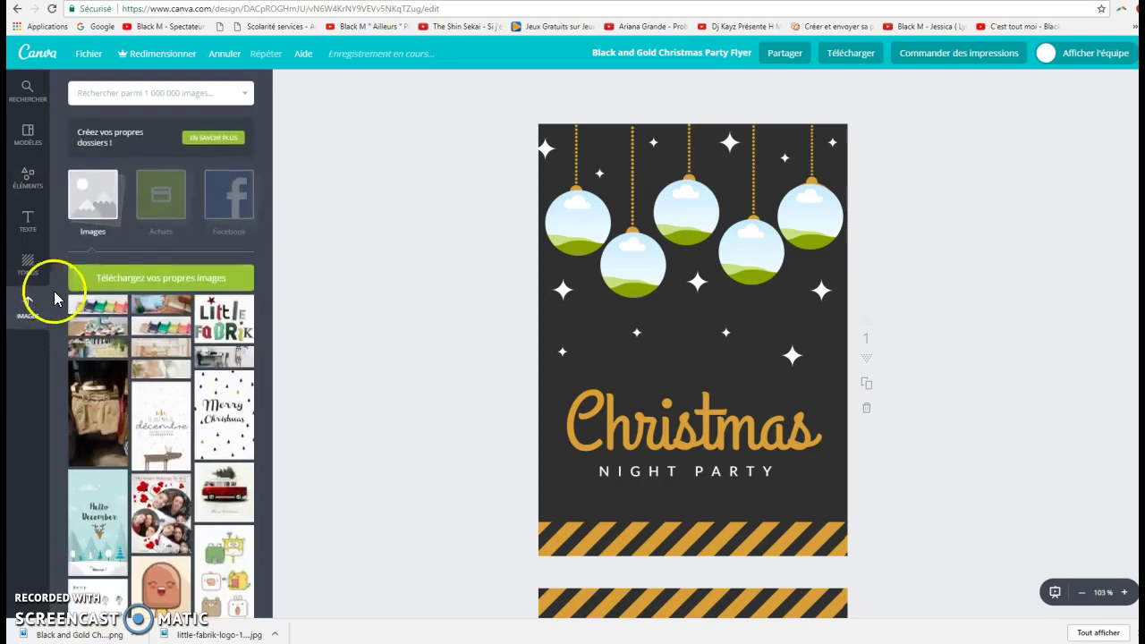
pyautogui.click(172, 278)
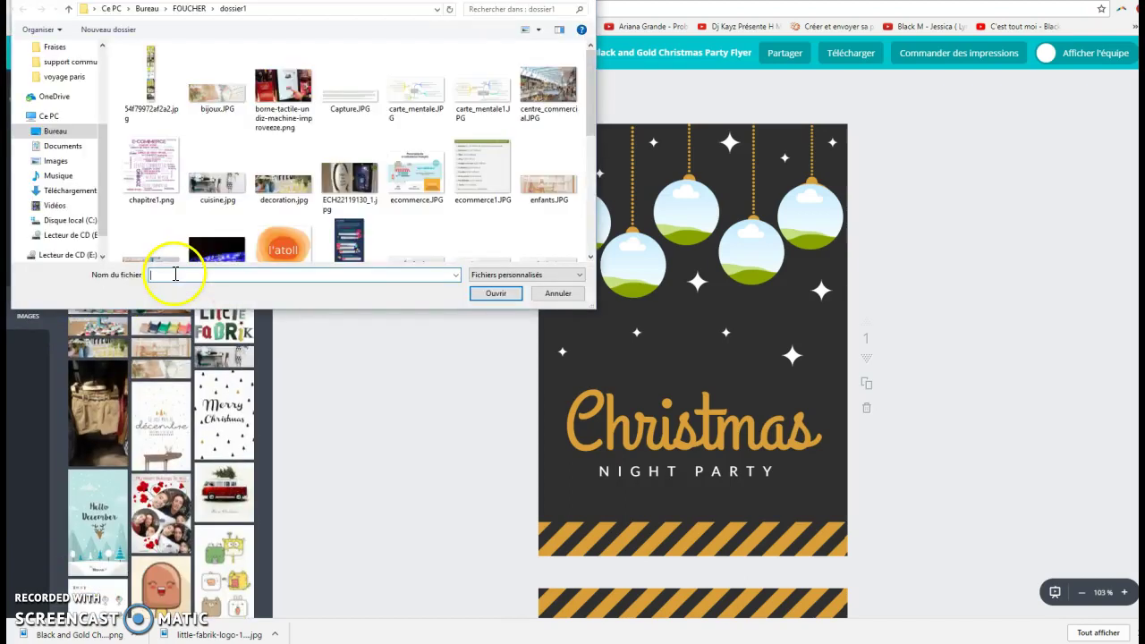
pyautogui.scroll(-3, 417, 210)
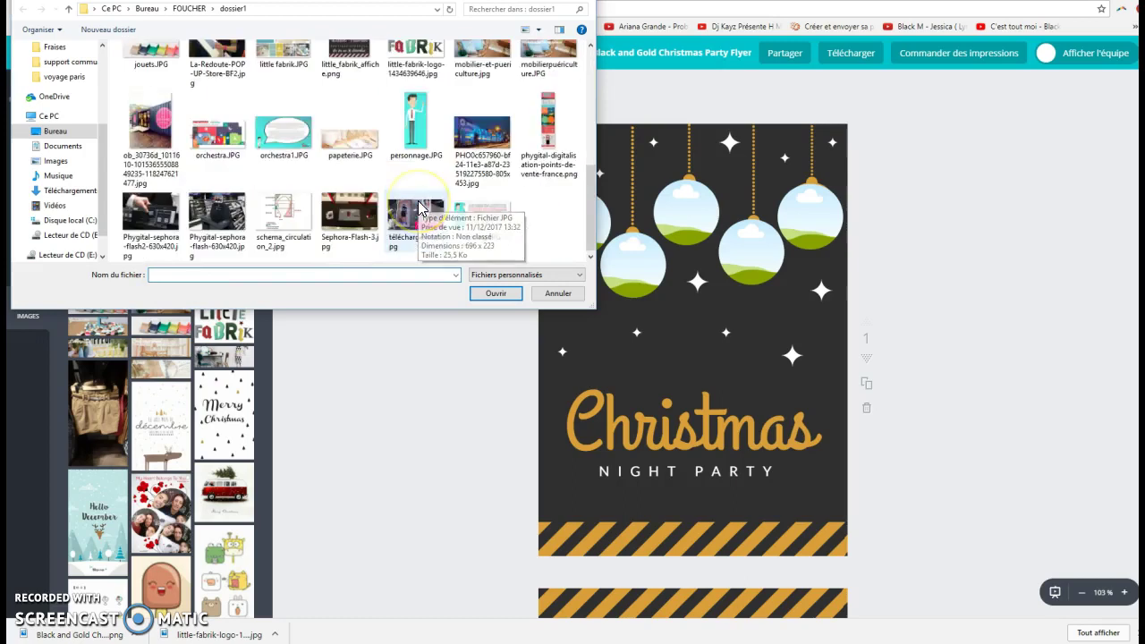
pyautogui.scroll(2, 417, 210)
pyautogui.click(482, 161)
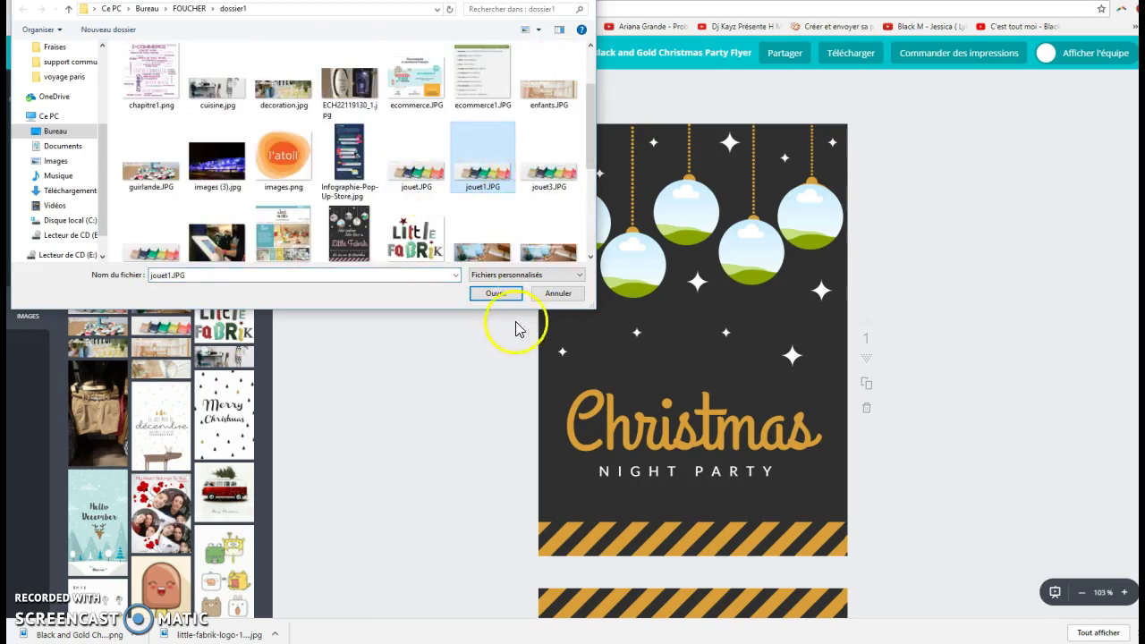
pyautogui.click(494, 294)
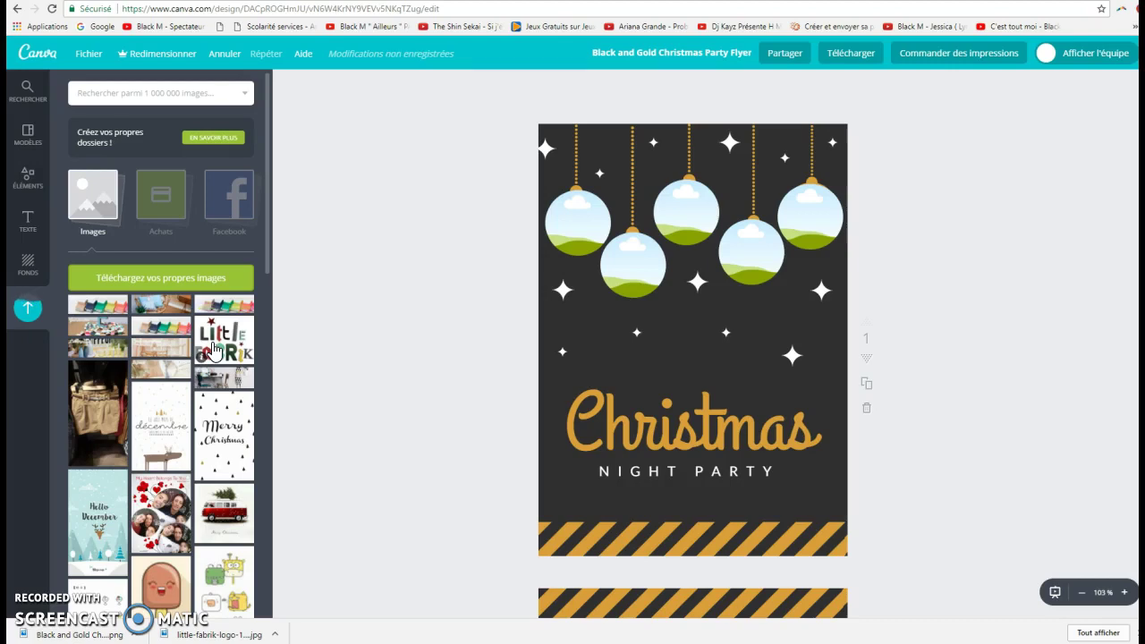
# Fill the second bauble's circular frame with the uploaded toy car image, centring the crop on the green car.
pyautogui.moveTo(111, 309); pyautogui.dragTo(623, 275)
pyautogui.doubleClick(626, 275)
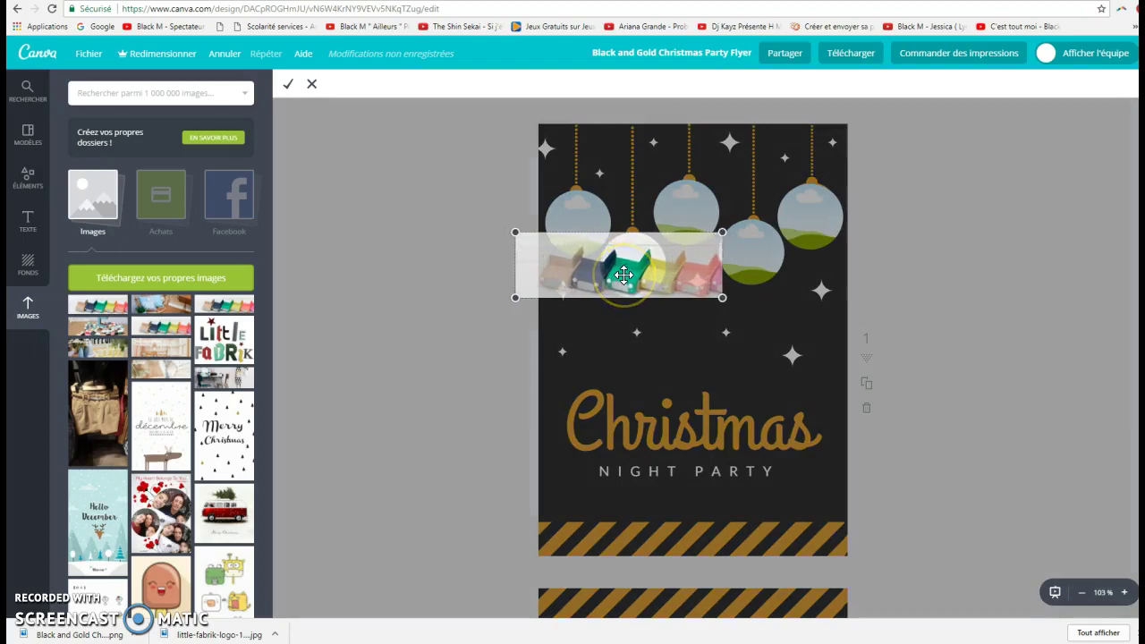
pyautogui.click(288, 85)
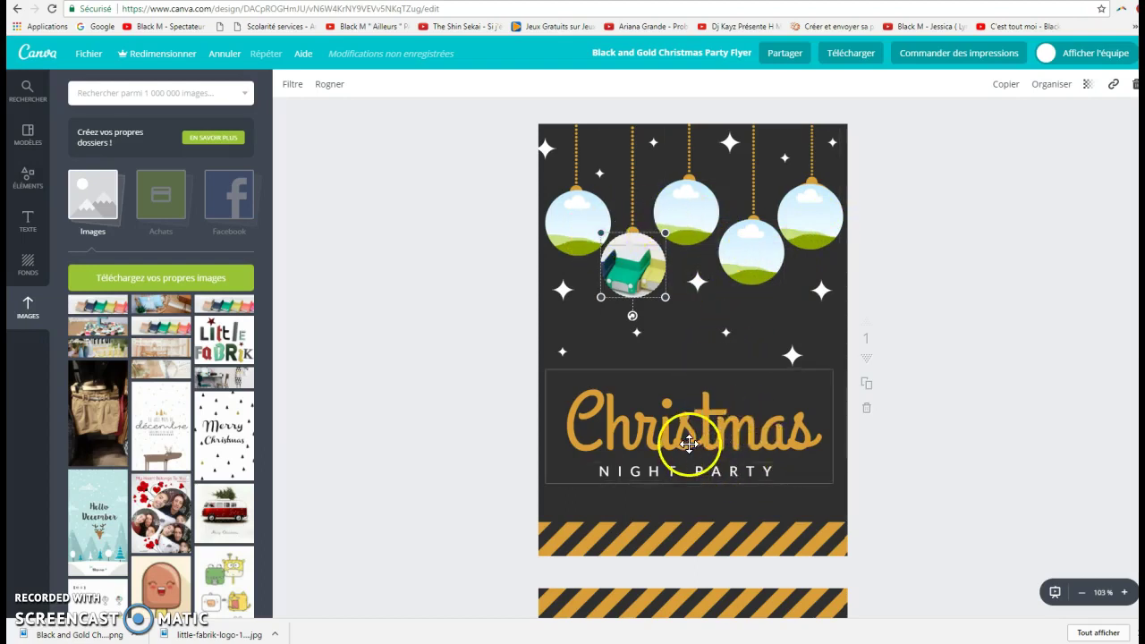
# Recolour the dotted string of the second bauble from the left to turquoise 60daca.
pyautogui.click(632, 166)
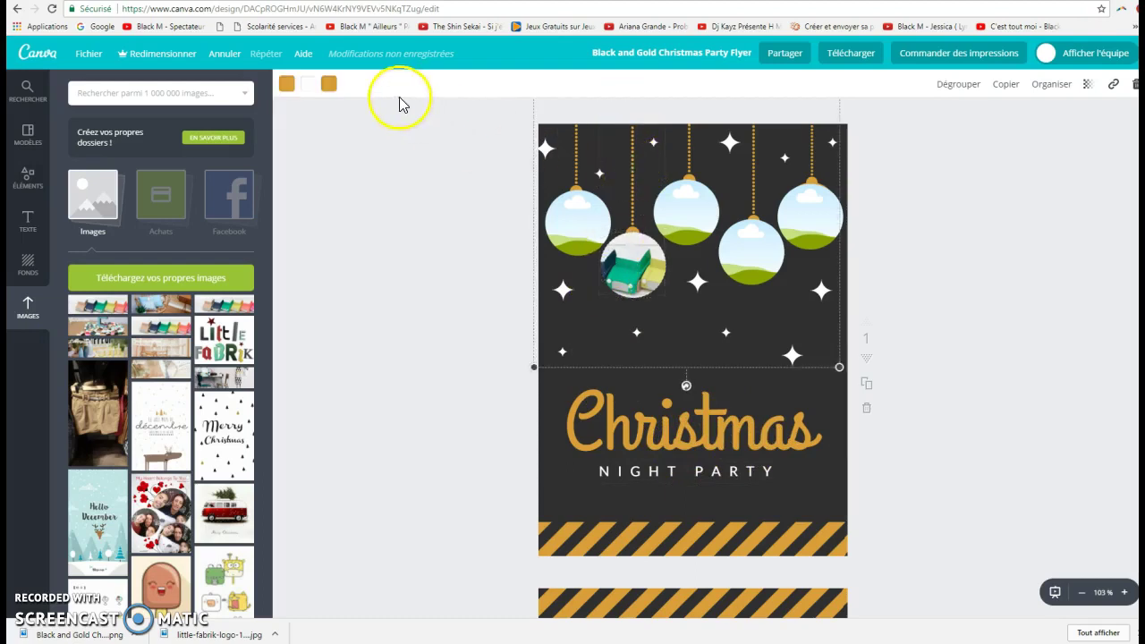
pyautogui.click(330, 90)
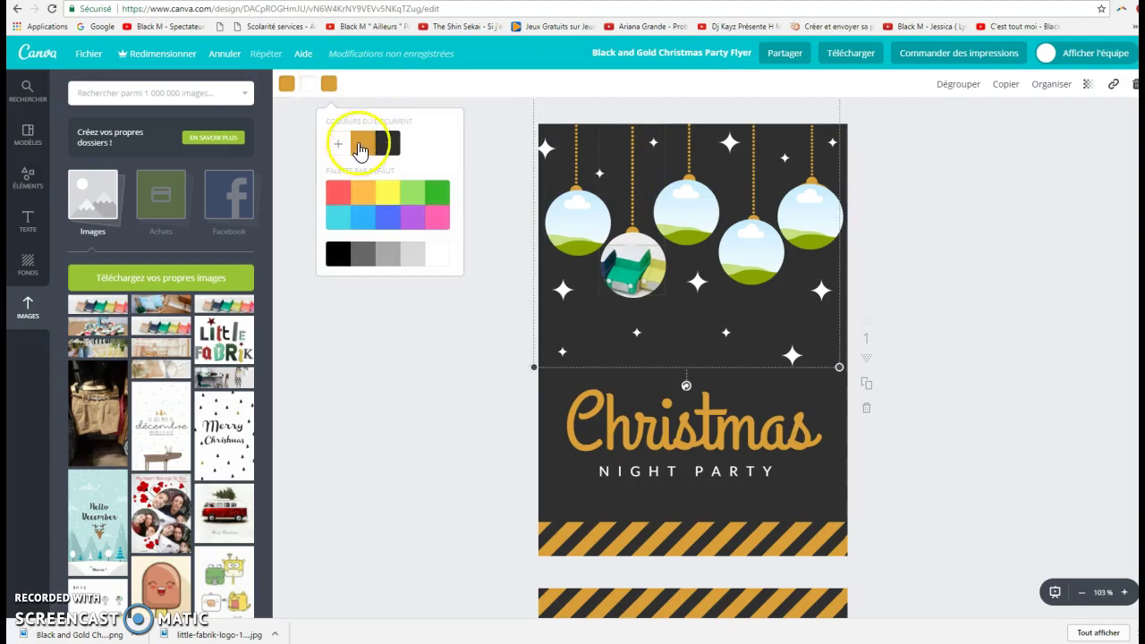
pyautogui.click(340, 146)
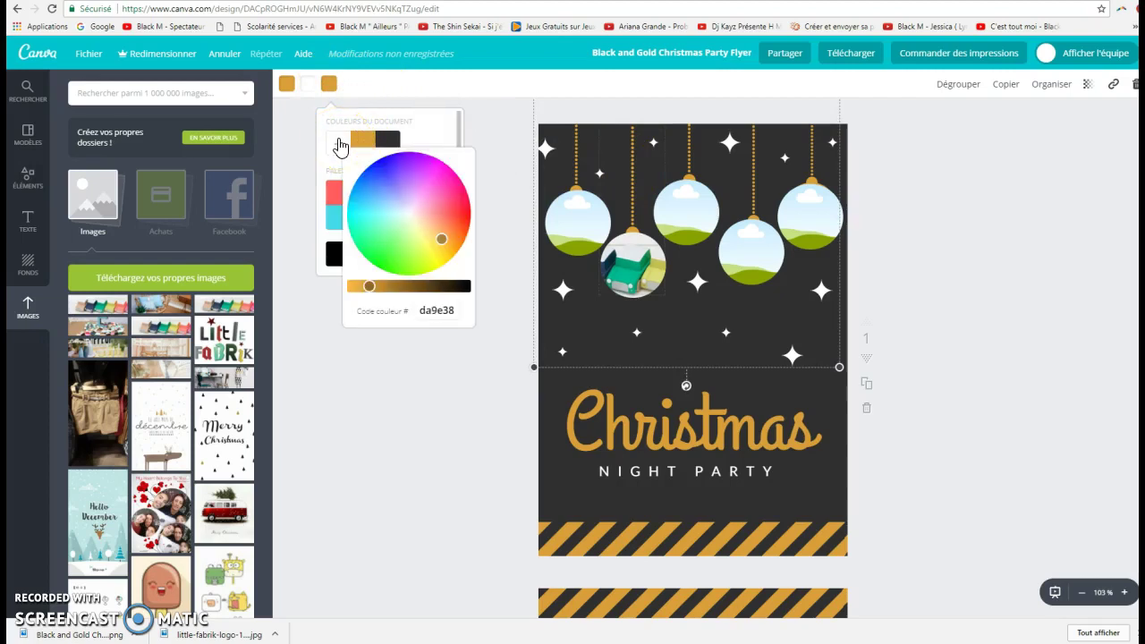
pyautogui.moveTo(441, 239); pyautogui.dragTo(378, 218)
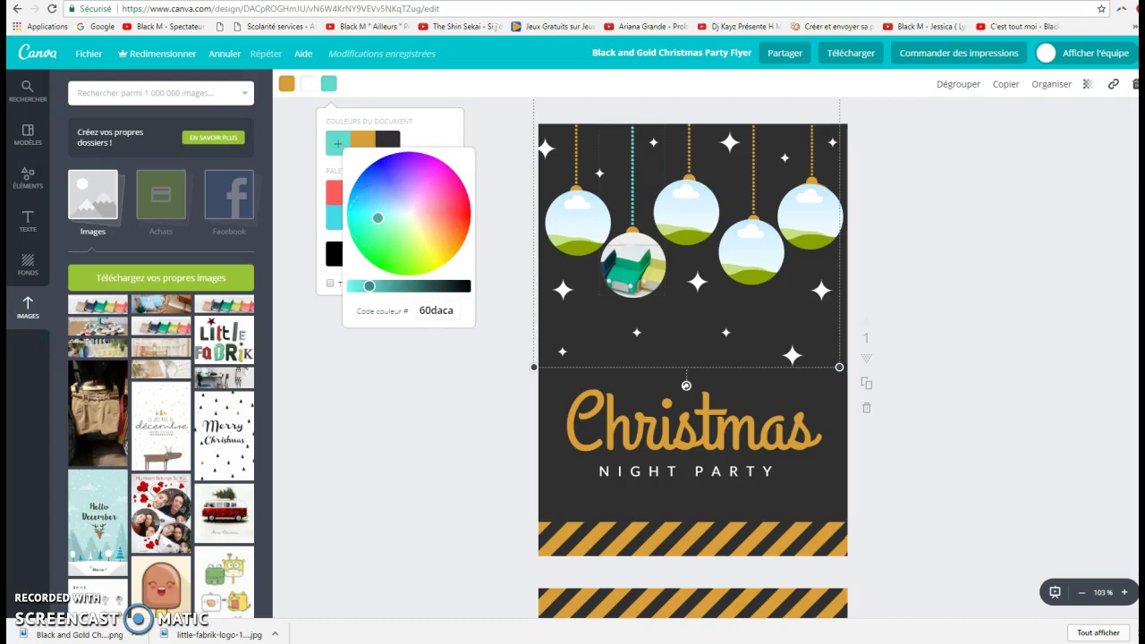
# Recolour the small cap above the toy car bauble with the turquoise from the document colours.
pyautogui.click(630, 227)
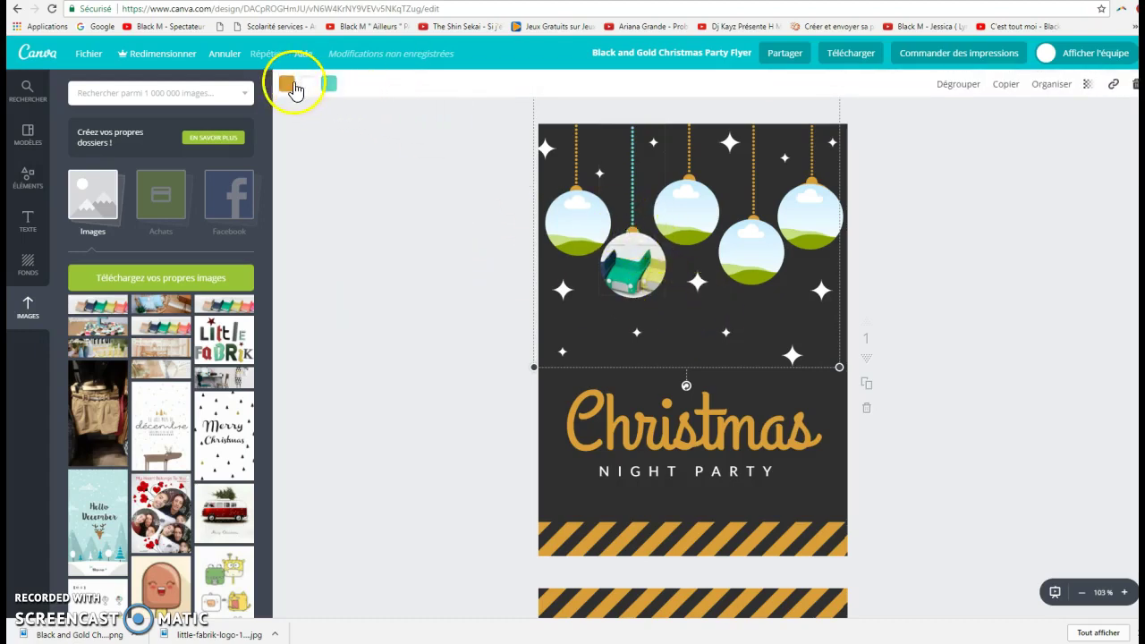
pyautogui.click(286, 84)
pyautogui.click(322, 146)
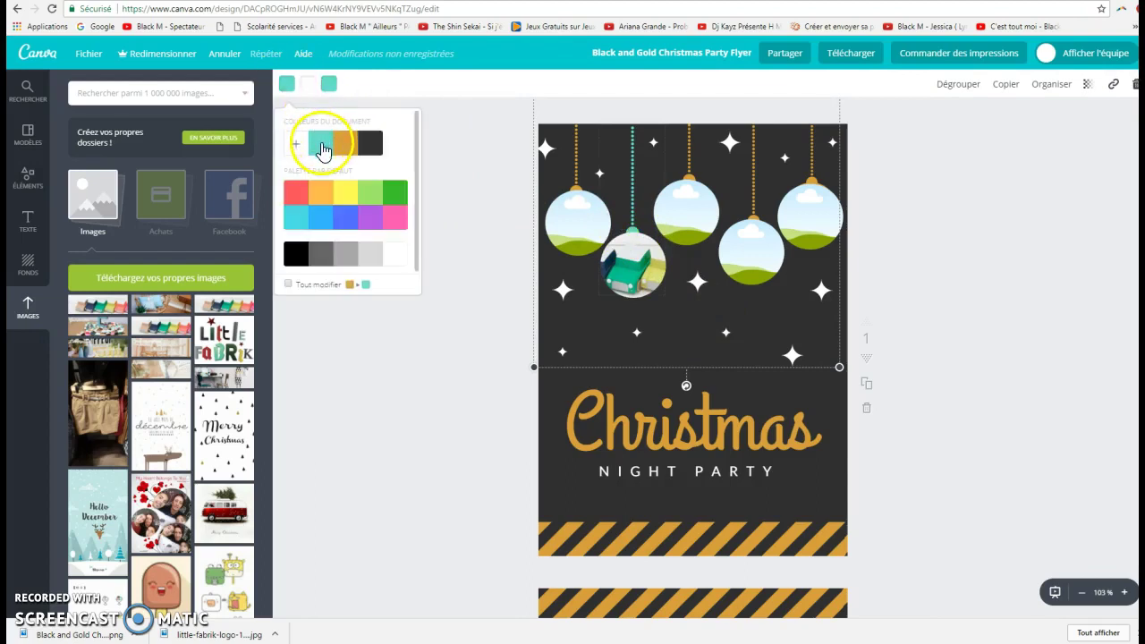
pyautogui.click(726, 335)
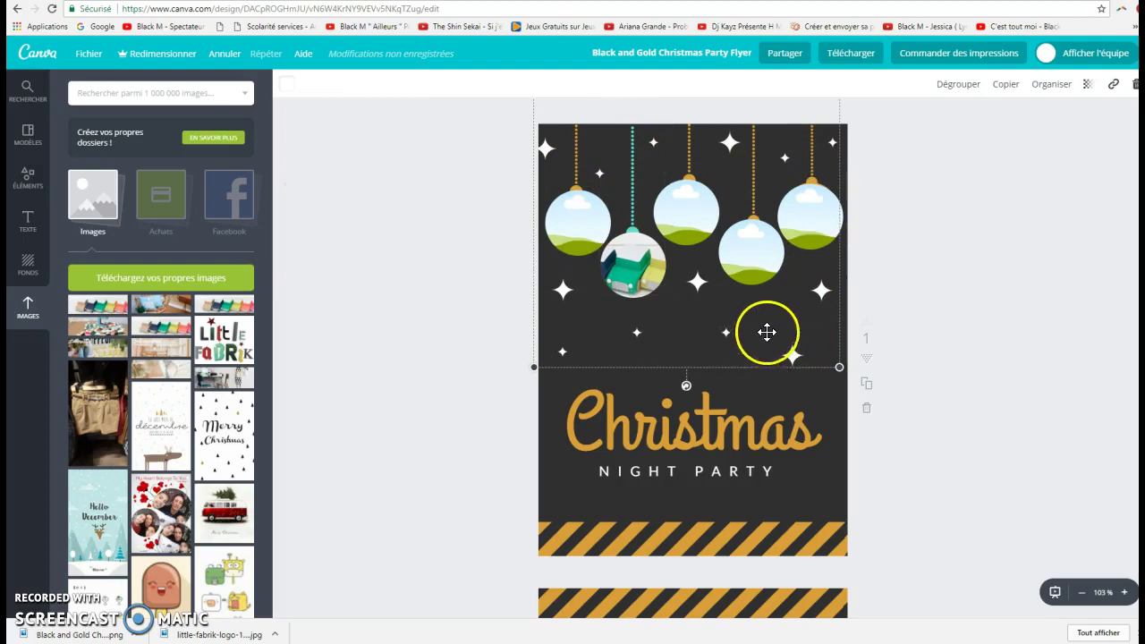
# Recolour the Christmas title with the turquoise from the document colours.
pyautogui.click(683, 441)
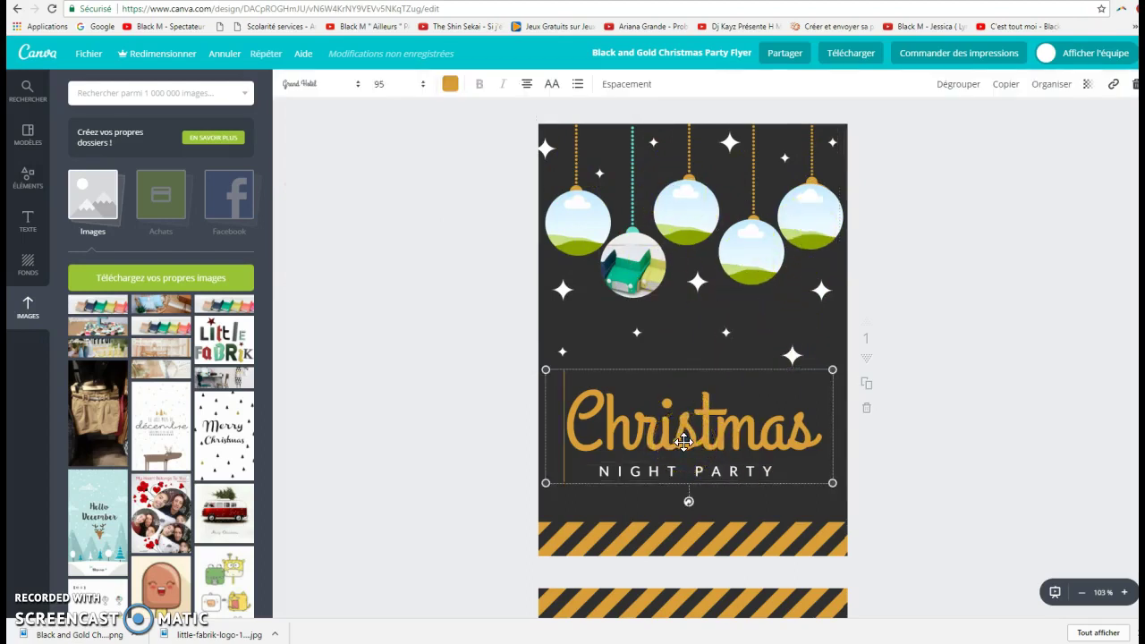
pyautogui.click(450, 84)
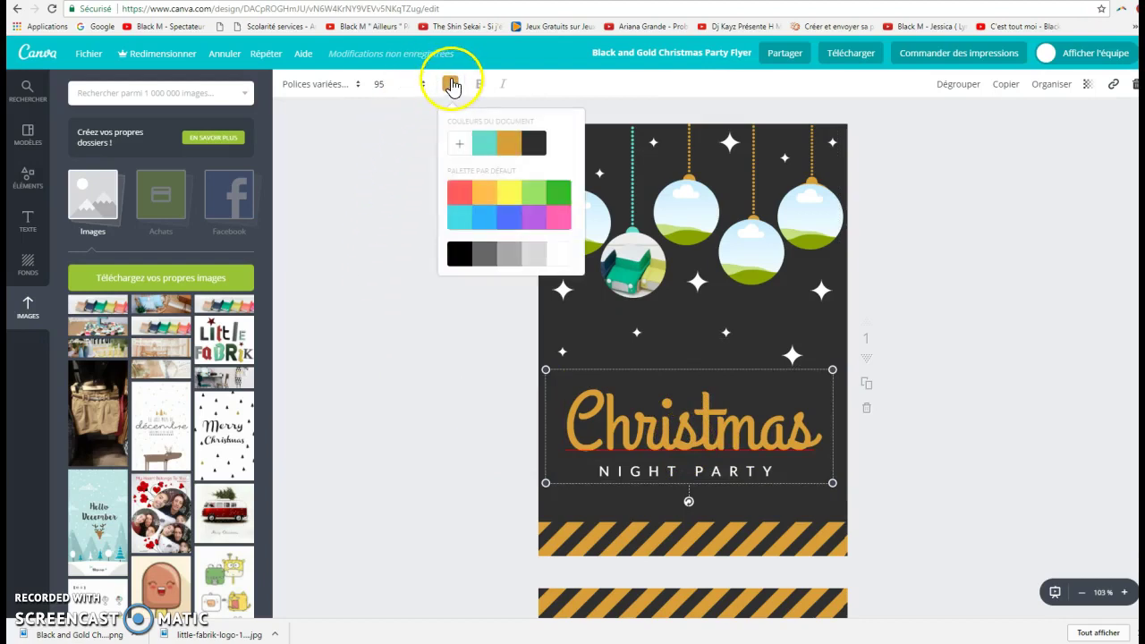
pyautogui.click(483, 145)
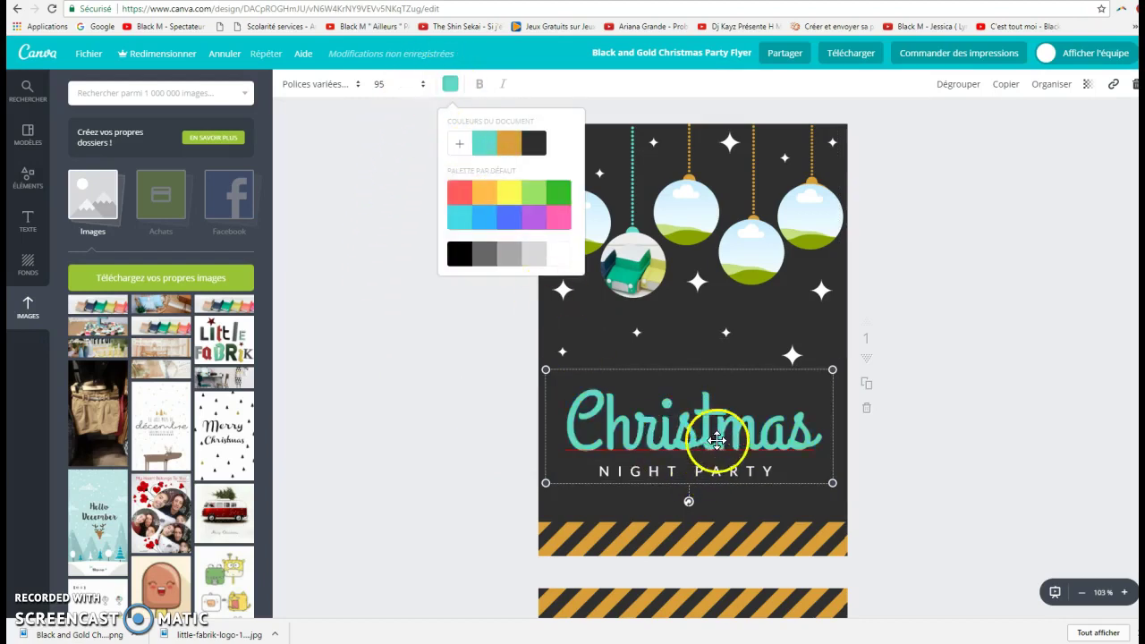
pyautogui.click(716, 429)
pyautogui.click(588, 422)
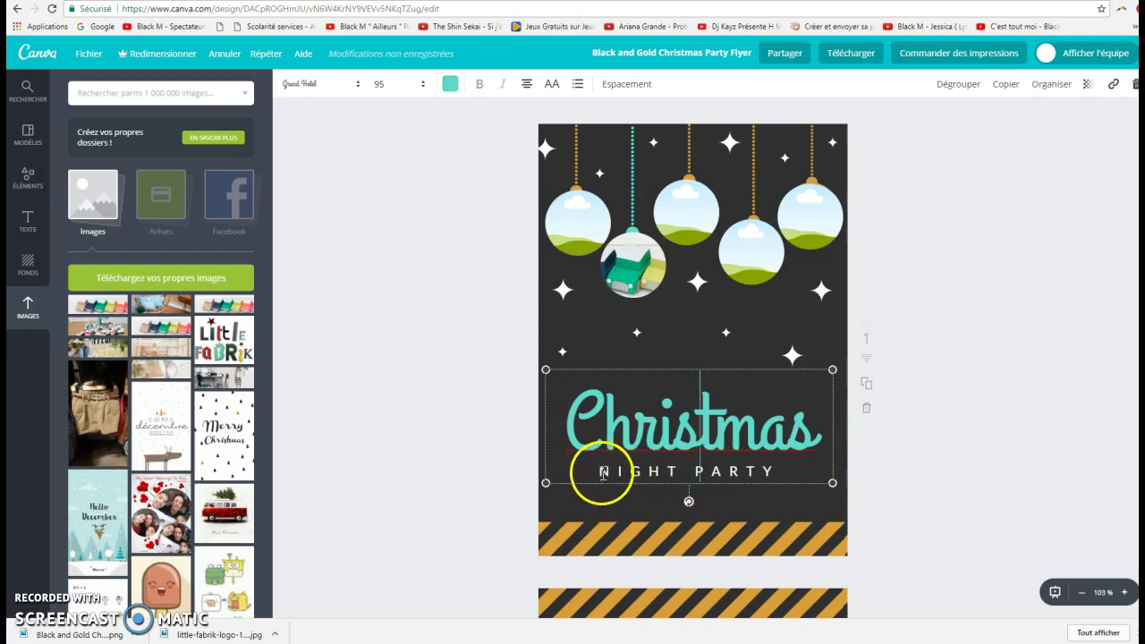
pyautogui.moveTo(592, 478); pyautogui.dragTo(775, 473)
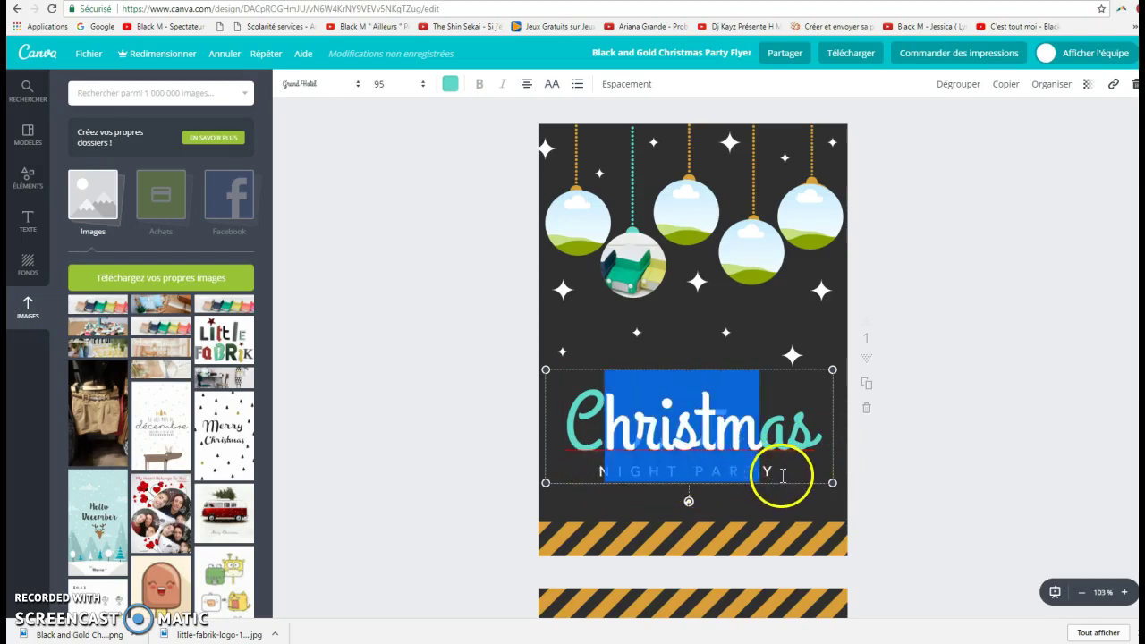
pyautogui.click(781, 471)
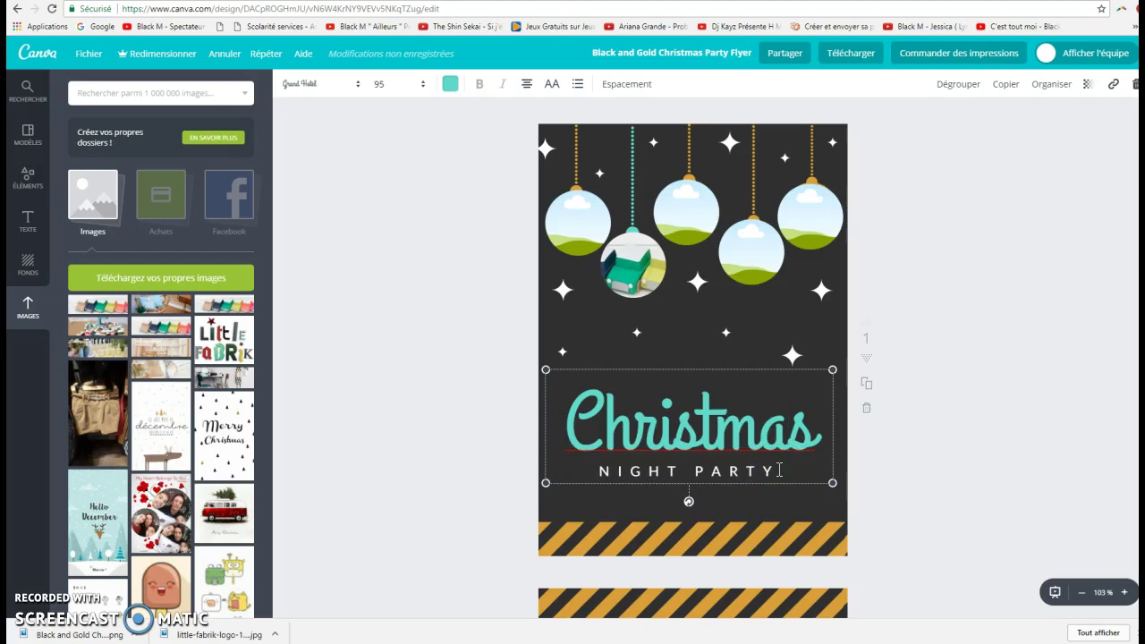
# Recolour the diagonal stripe band along the first page's lower edge with the document's turquoise.
pyautogui.click(723, 538)
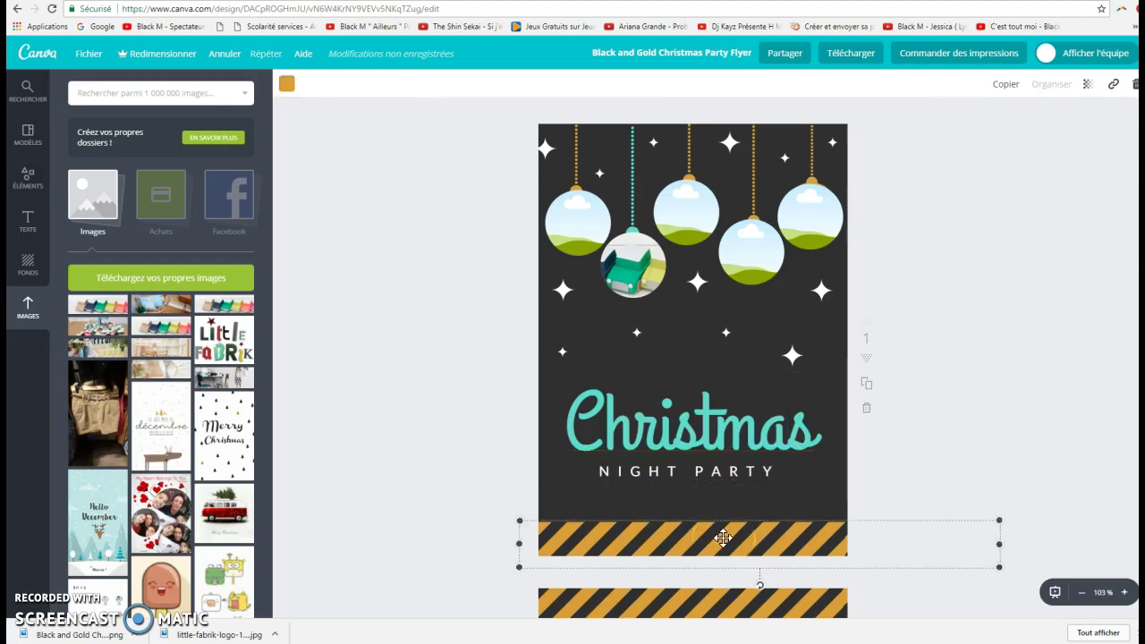
pyautogui.click(287, 83)
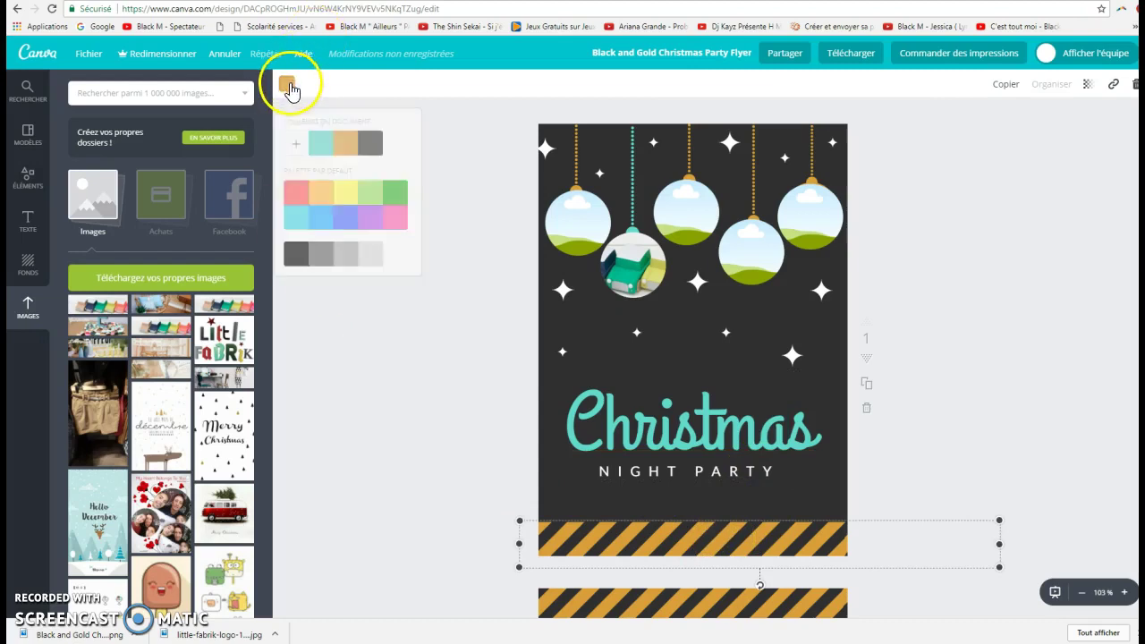
pyautogui.click(318, 154)
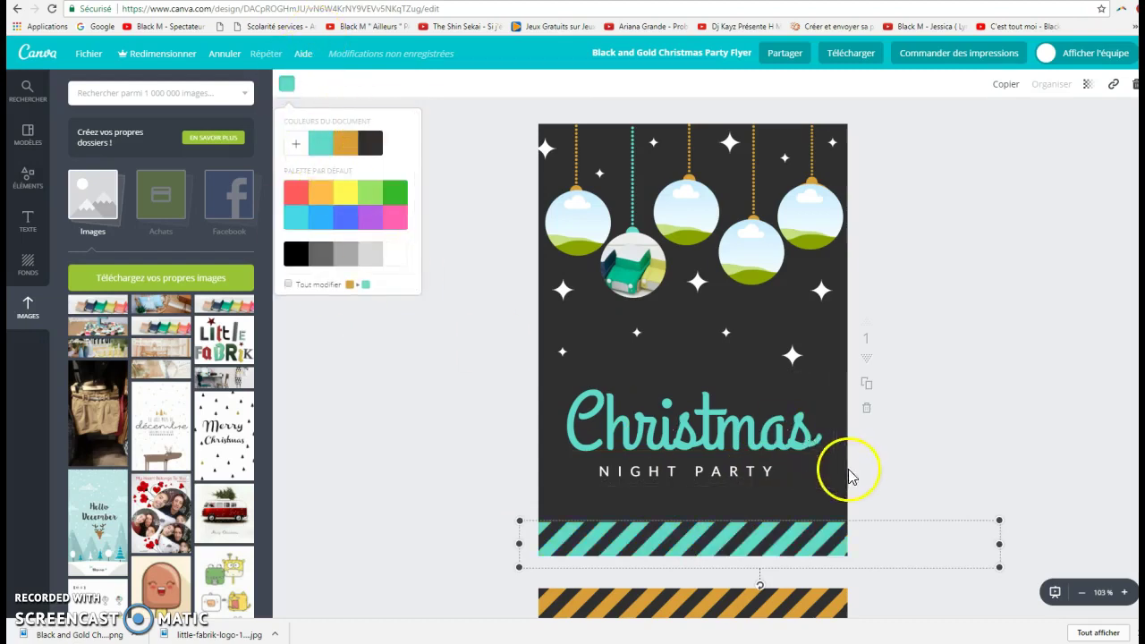
pyautogui.click(823, 495)
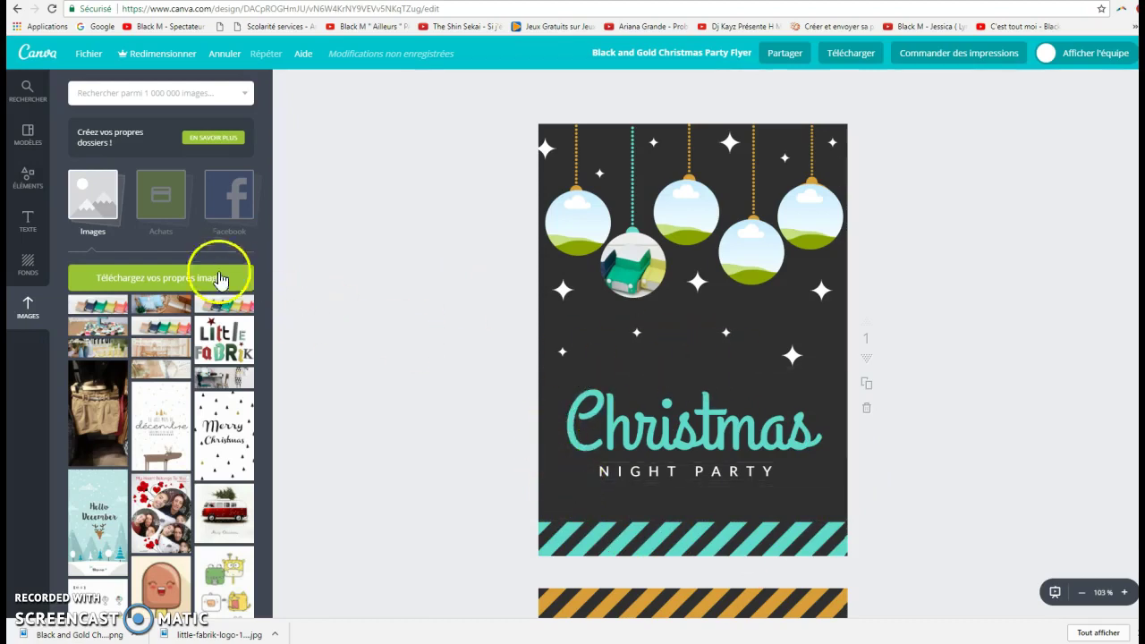
# Add the Ice Cream Party text combination above the Christmas title and remove its "You're invited to an" line.
pyautogui.click(30, 226)
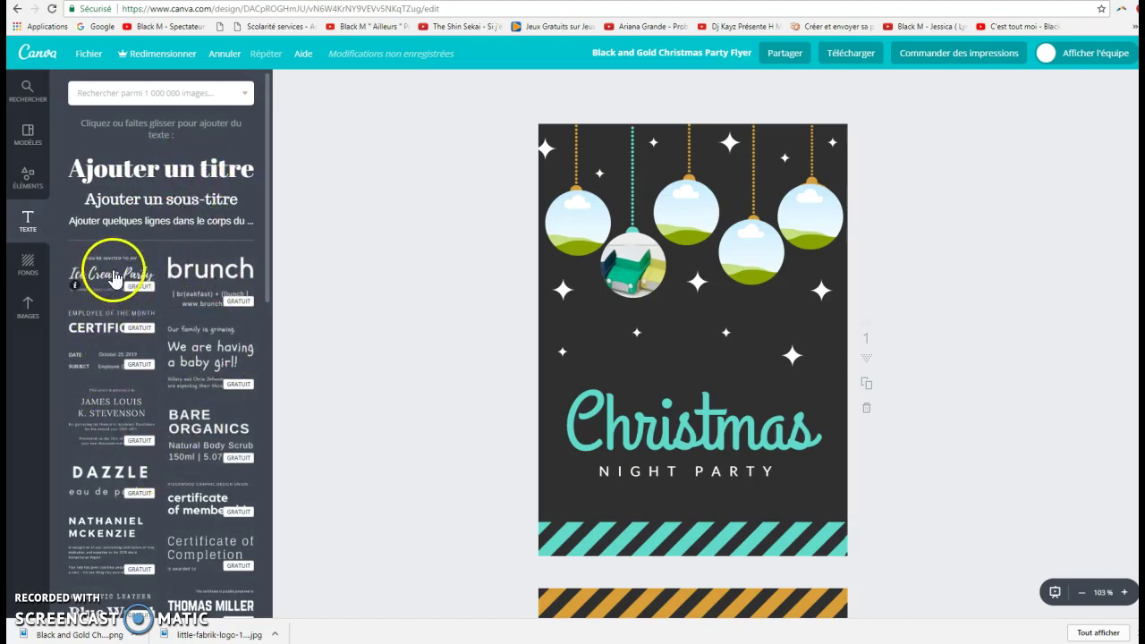
pyautogui.moveTo(112, 280); pyautogui.dragTo(686, 350)
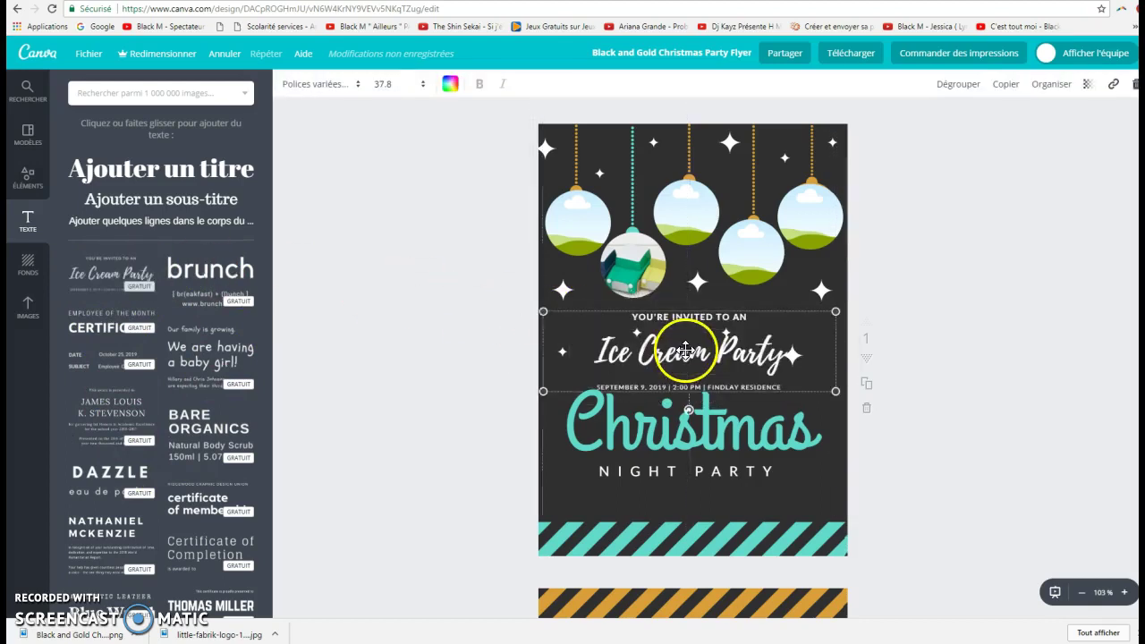
pyautogui.doubleClick(635, 318)
pyautogui.moveTo(635, 317); pyautogui.dragTo(762, 316)
pyautogui.click(762, 317)
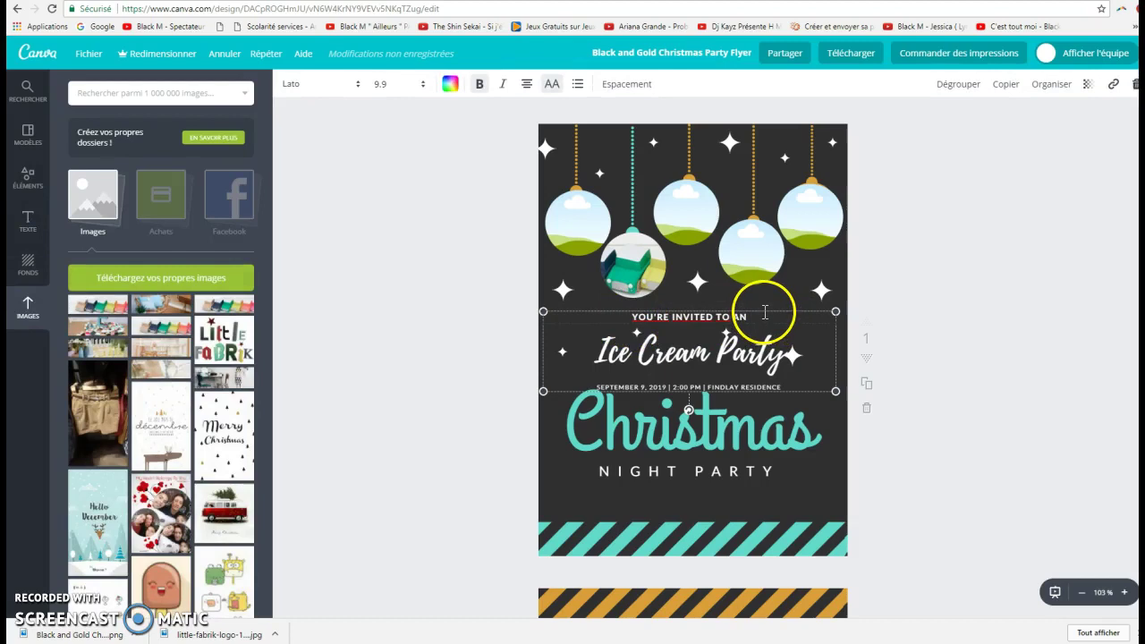
pyautogui.press('BackSpace')
pyautogui.click(786, 386)
pyautogui.moveTo(762, 374); pyautogui.dragTo(755, 320)
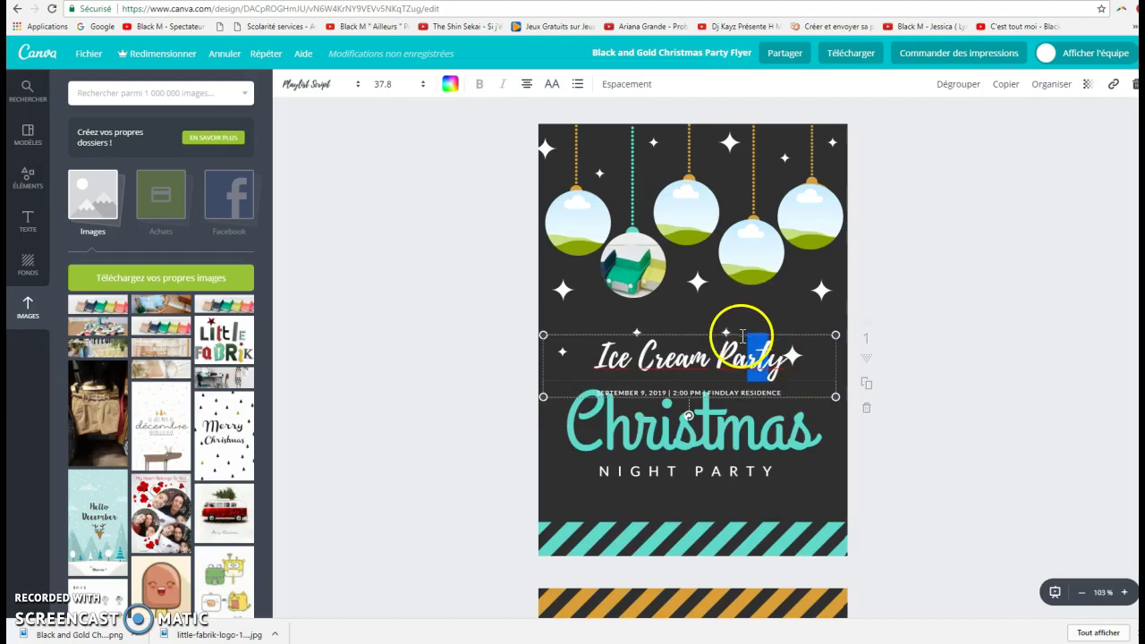
pyautogui.click(743, 305)
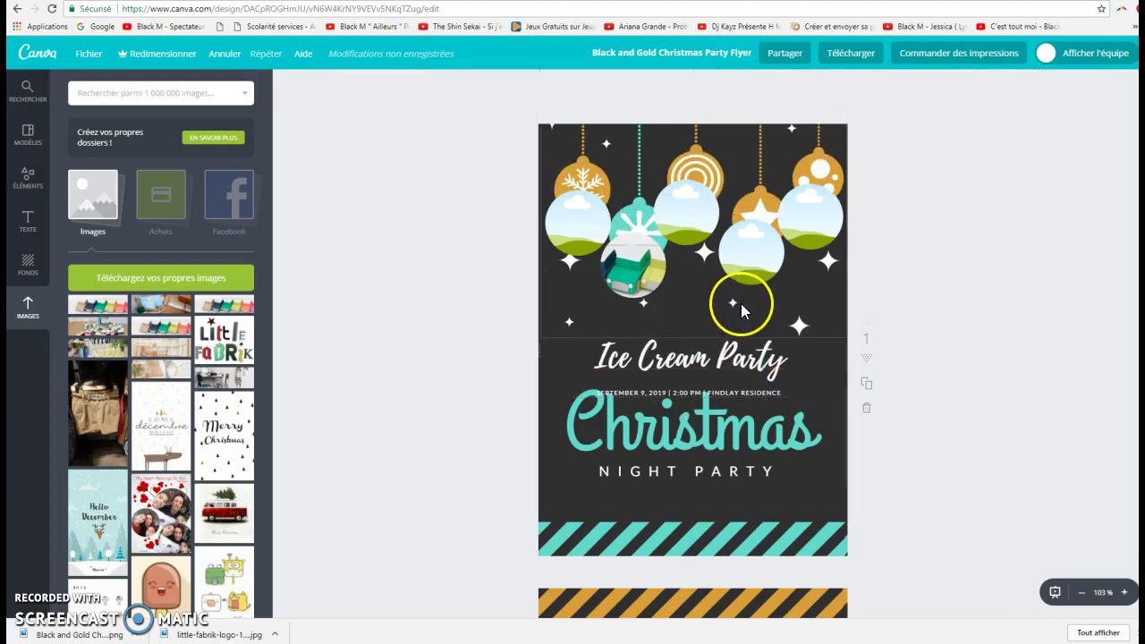
pyautogui.click(224, 53)
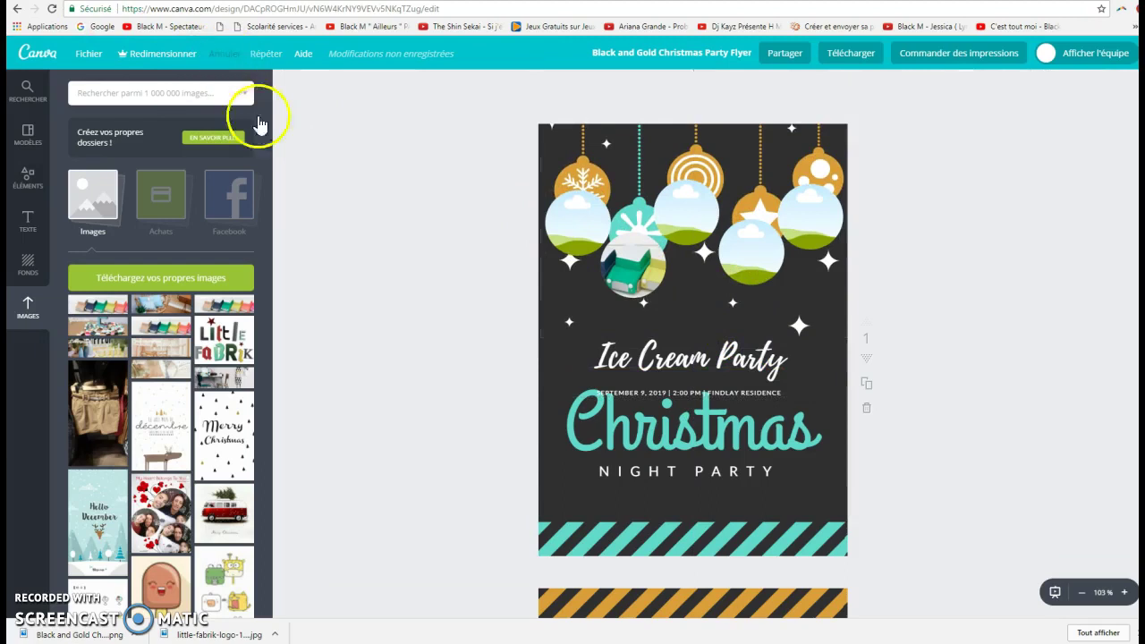
# Delete the date line and the Ice Cream Party heading of the added text combination.
pyautogui.click(710, 383)
pyautogui.click(734, 392)
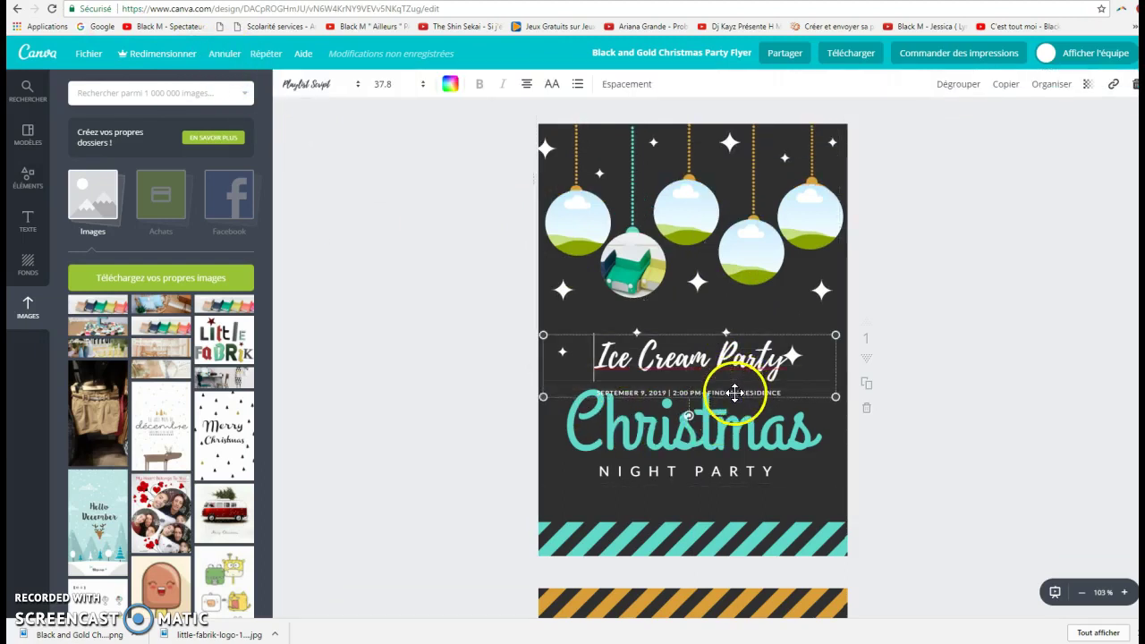
pyautogui.doubleClick(761, 392)
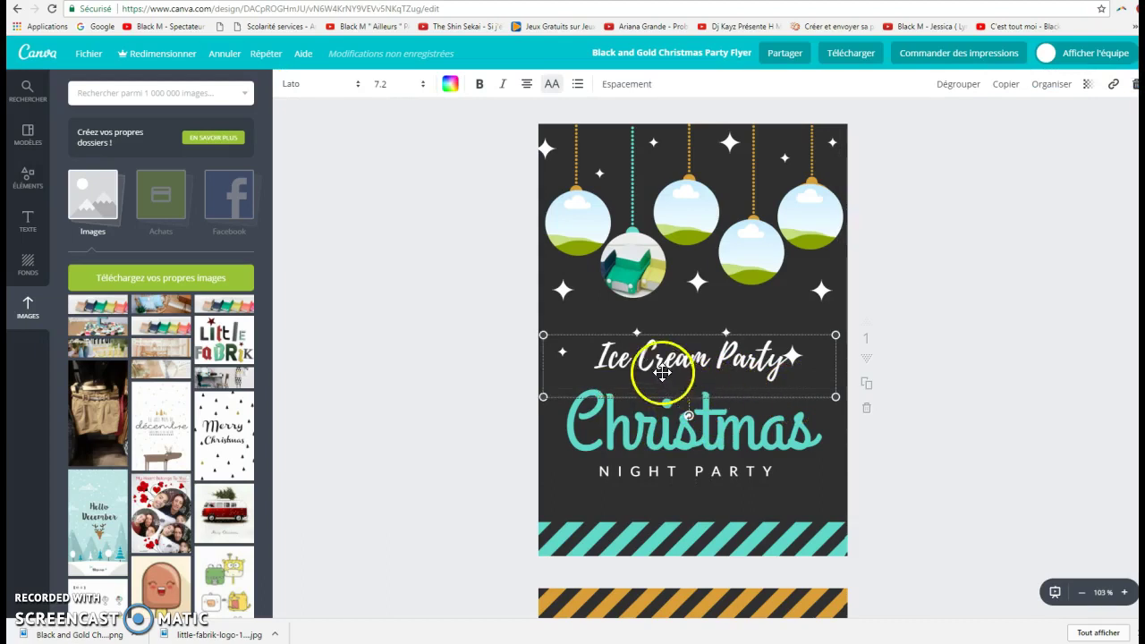
pyautogui.click(741, 358)
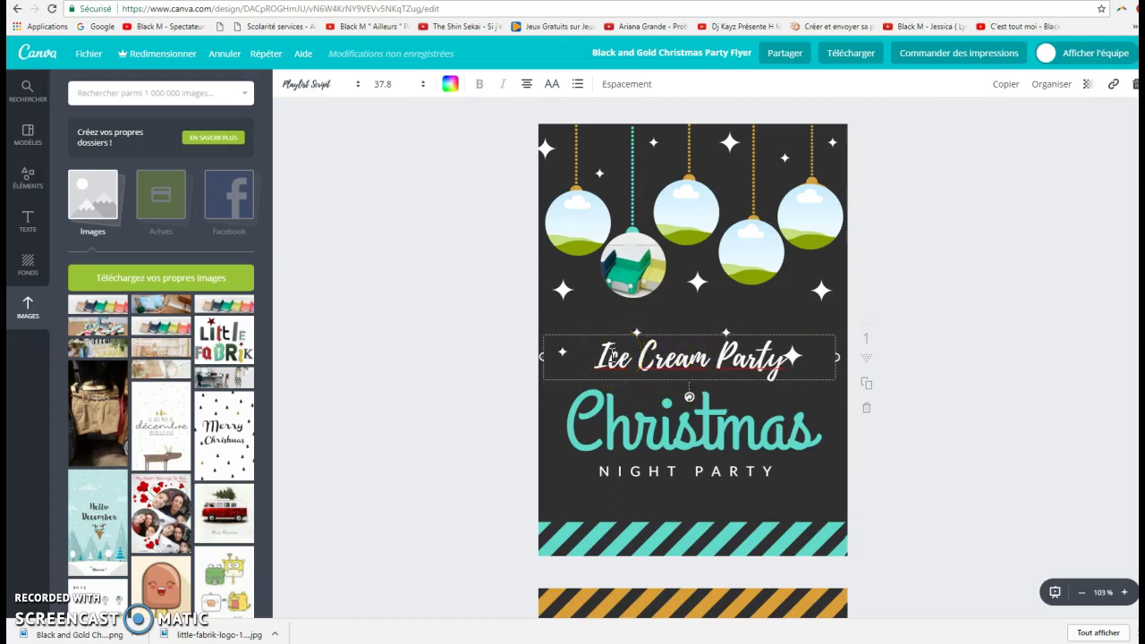
pyautogui.click(704, 351)
pyautogui.press('Delete')
pyautogui.click(939, 284)
# Open the flyer's download options and examine the settings for the PNG and JPG file types.
pyautogui.click(847, 56)
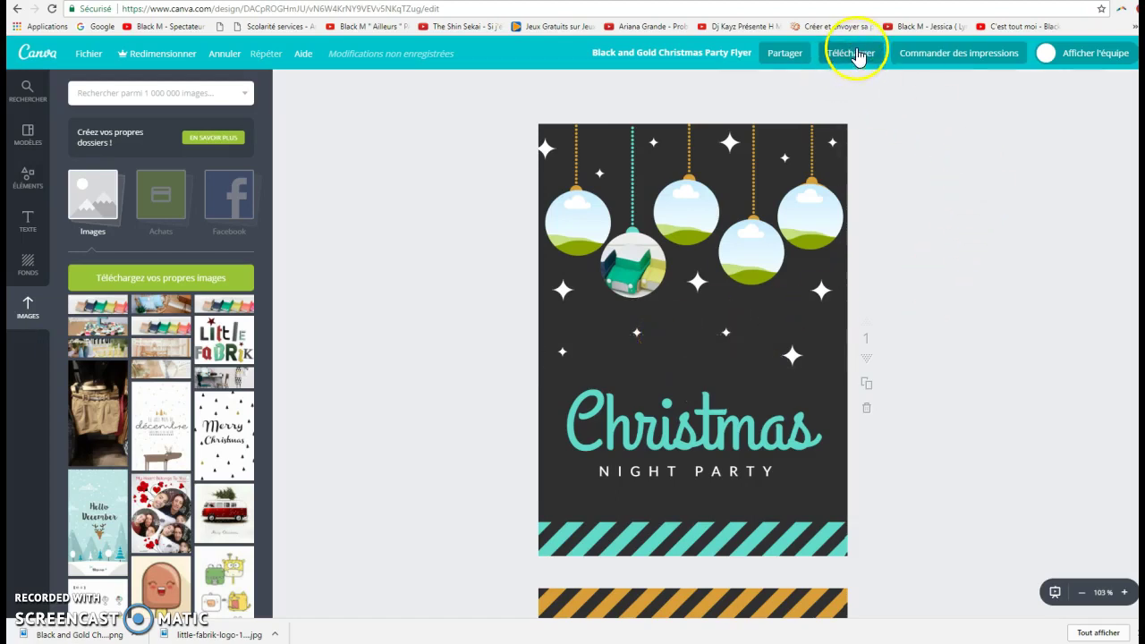
pyautogui.click(923, 121)
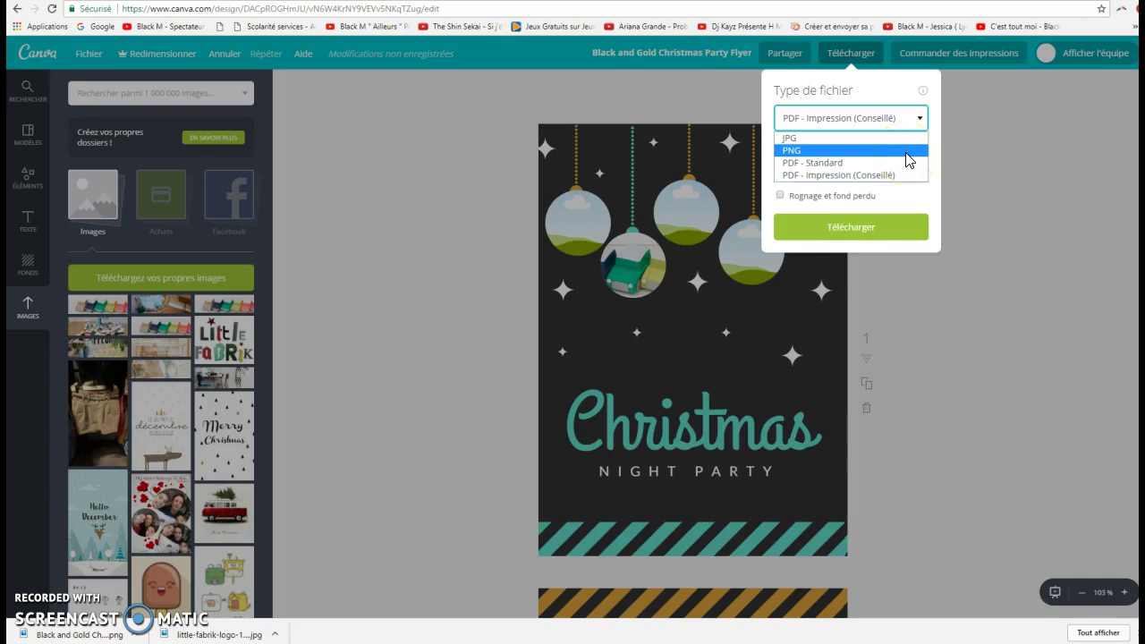
pyautogui.click(908, 151)
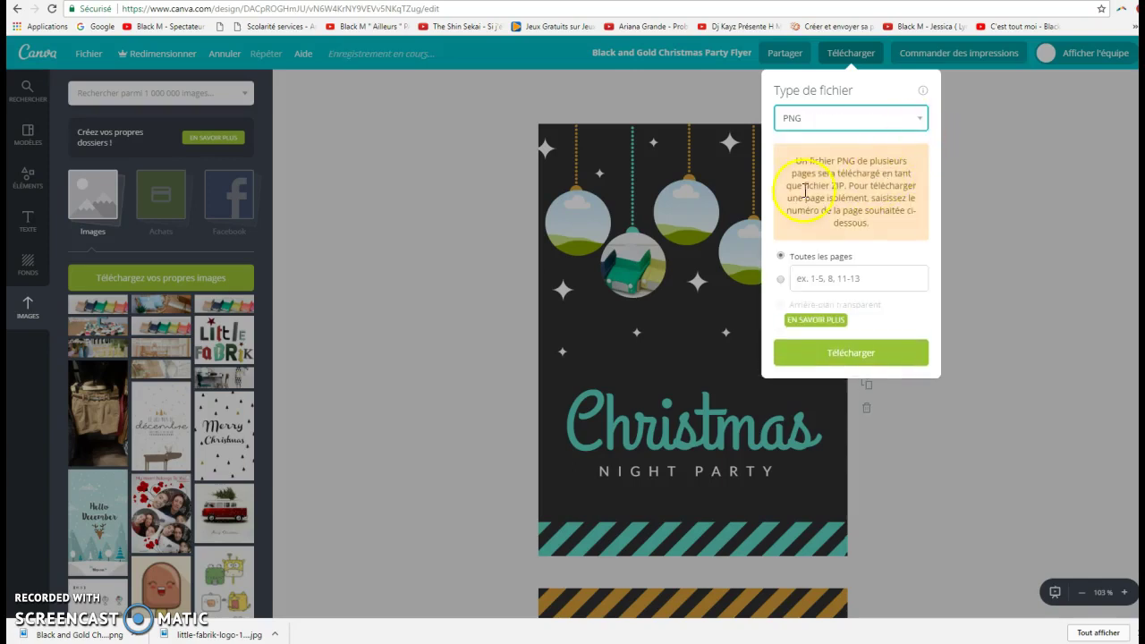
pyautogui.click(919, 122)
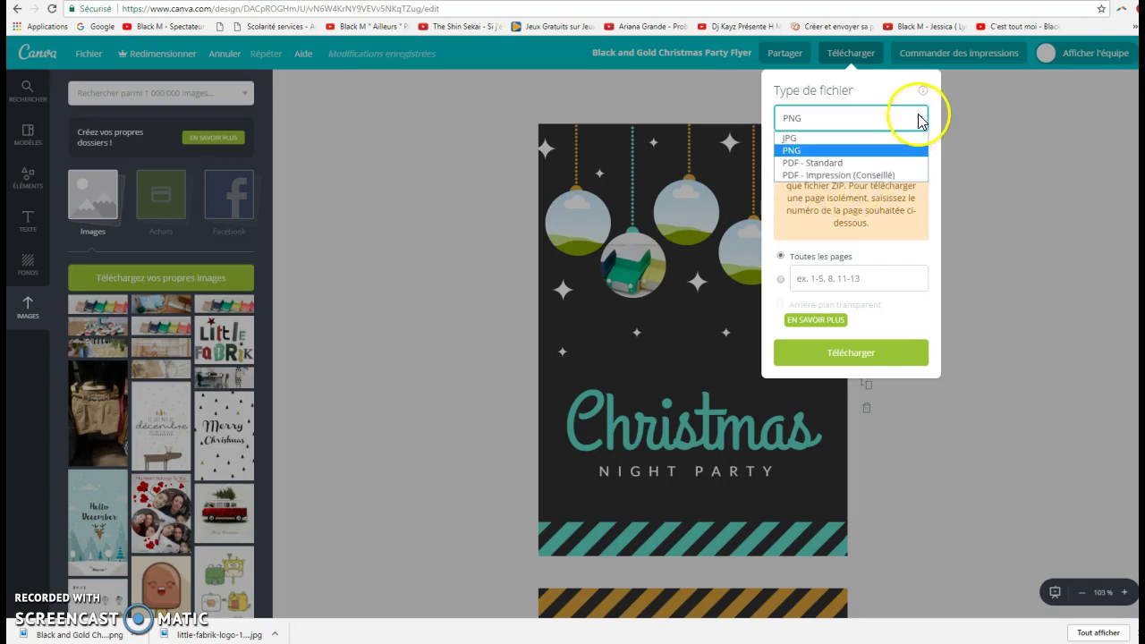
pyautogui.click(822, 139)
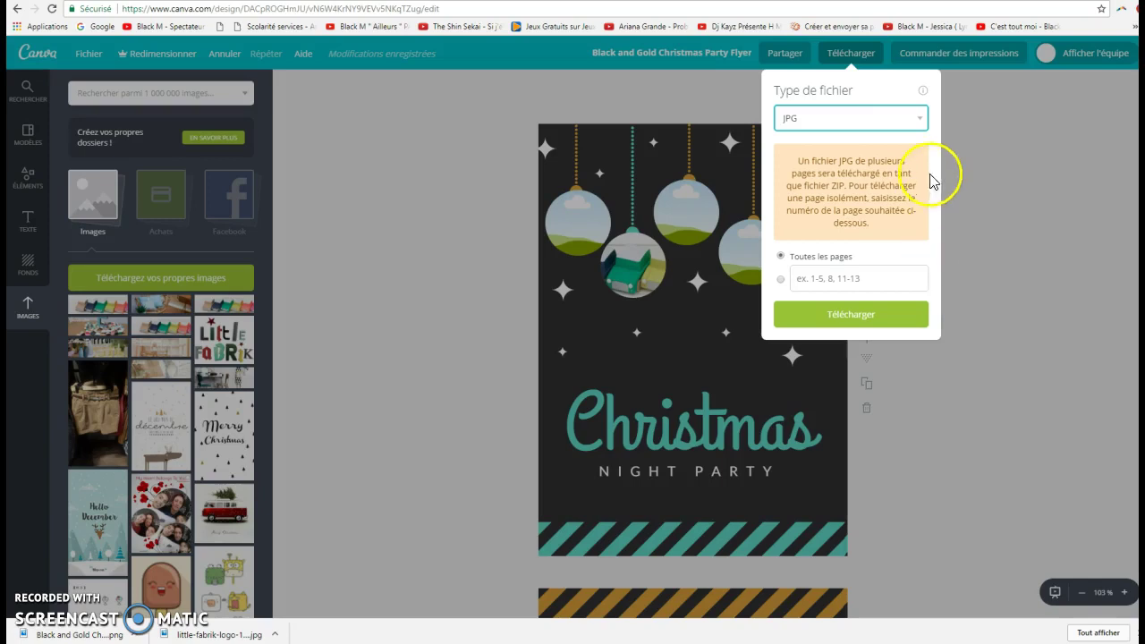
# Download all pages of the flyer as PDF - Standard, dismiss the download notice and open the downloaded file.
pyautogui.click(922, 125)
pyautogui.click(834, 169)
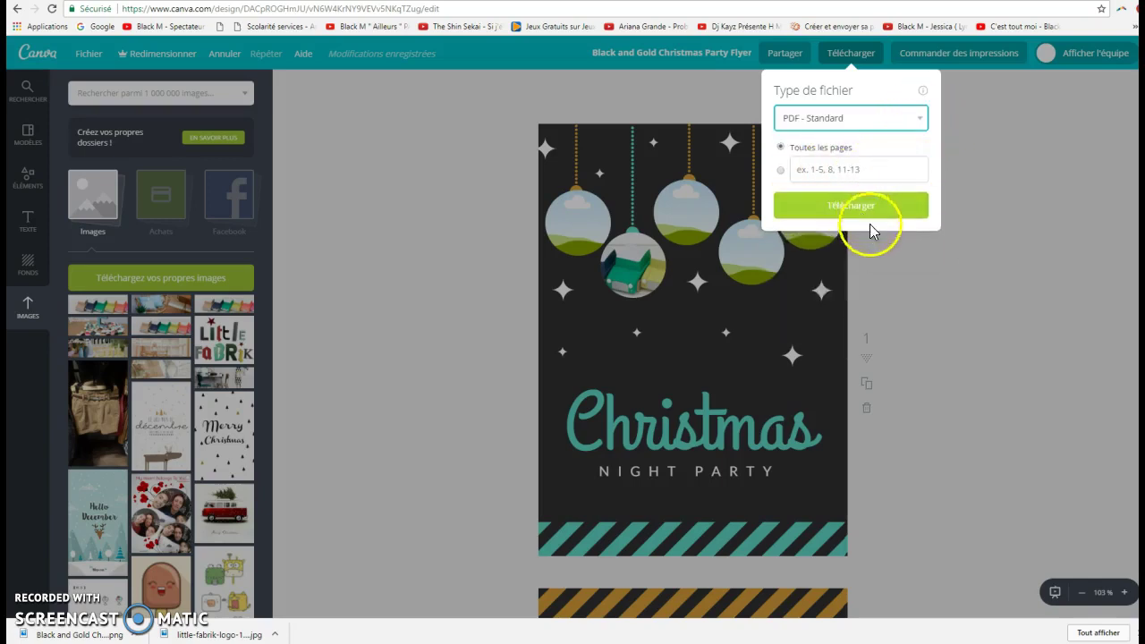
pyautogui.click(857, 208)
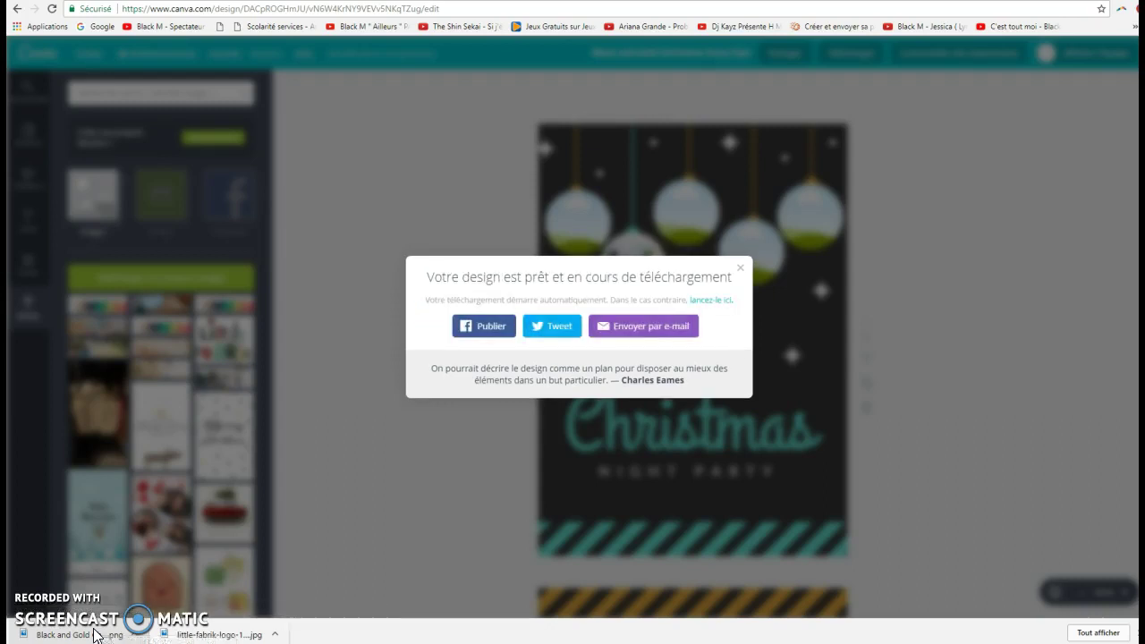
pyautogui.click(740, 269)
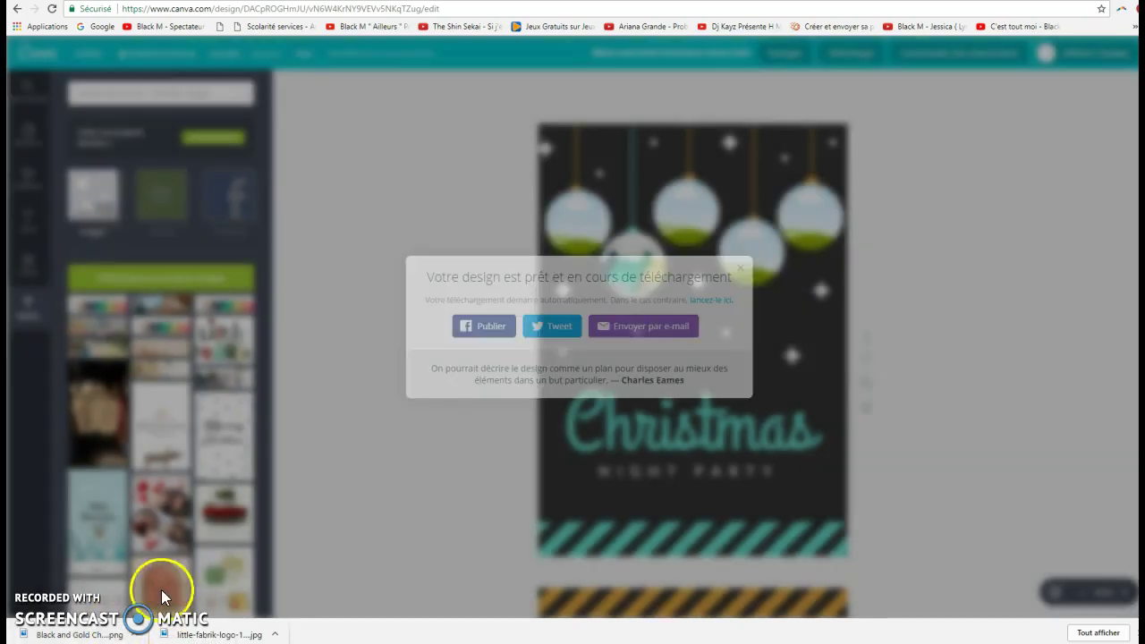
pyautogui.click(57, 635)
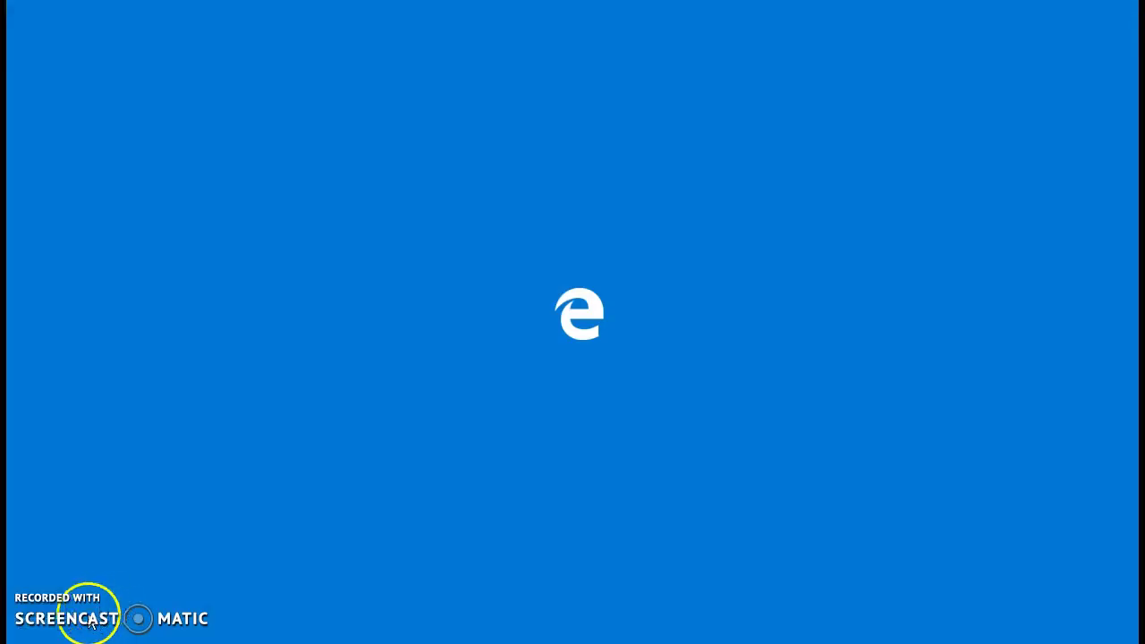